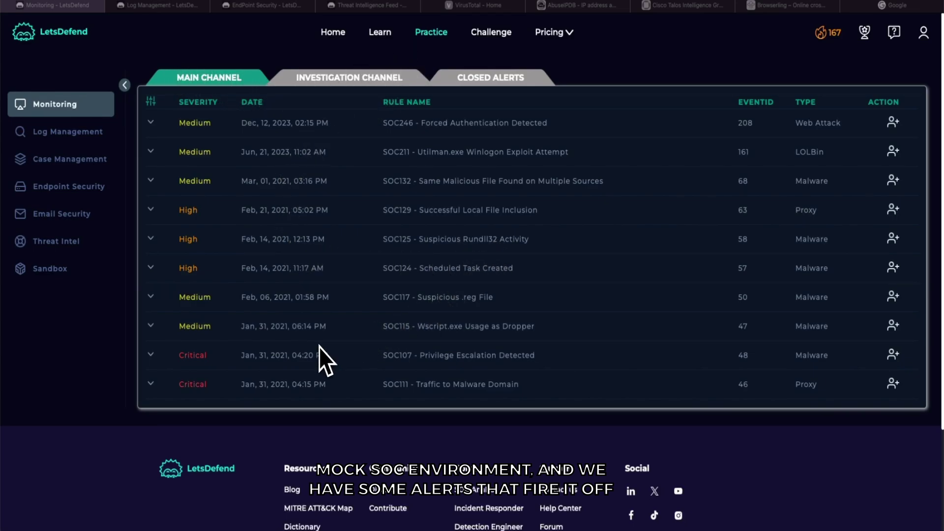
# - Expand the critical "SOC111 - Traffic to Malware Domain" alert and review its details
pyautogui.scroll(-1, 387, 308)
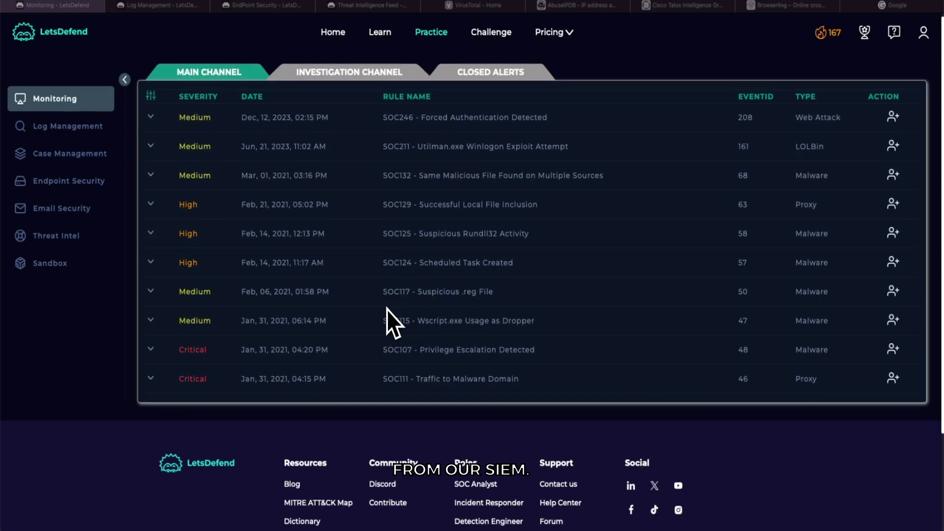
pyautogui.scroll(-2, 386, 309)
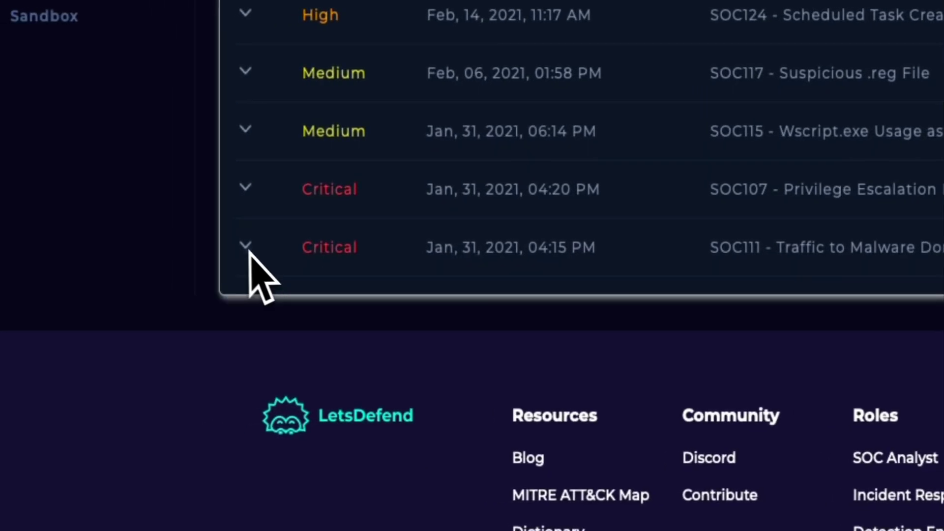
pyautogui.click(245, 247)
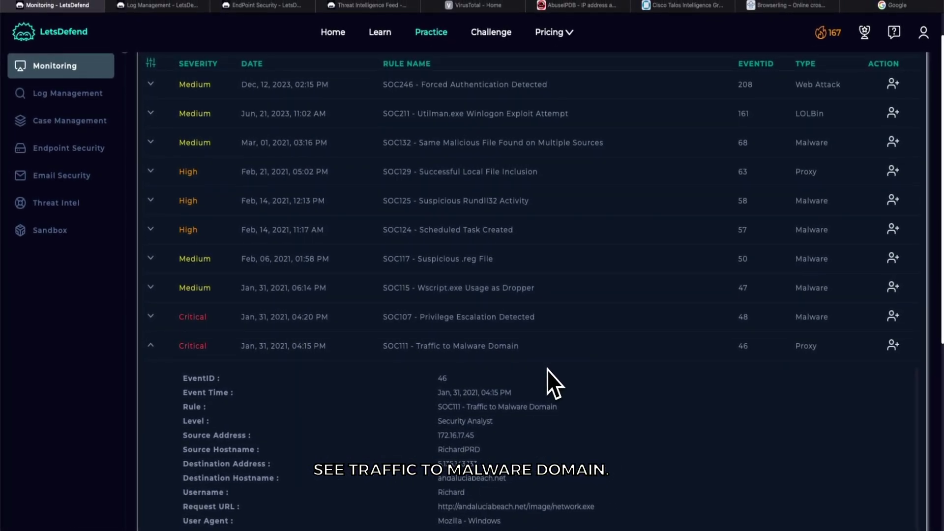
pyautogui.scroll(-1, 546, 369)
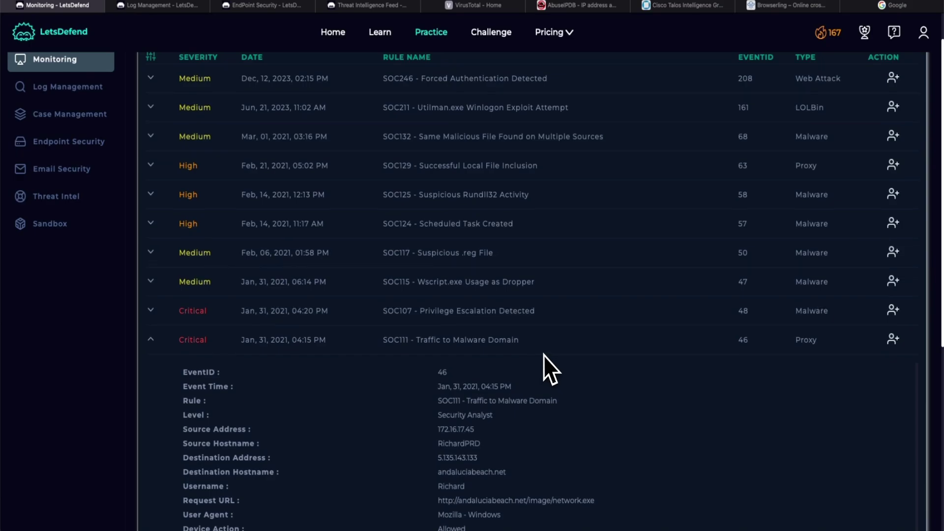
pyautogui.scroll(-3, 544, 356)
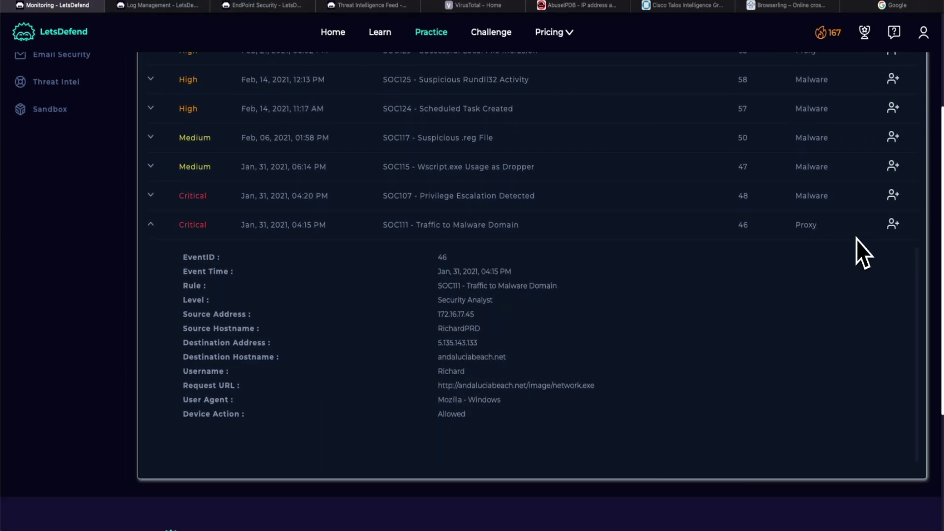
# - Take ownership of the SOC111 alert with EventID 46 and confirm the assignment
pyautogui.scroll(1, 865, 265)
pyautogui.click(892, 240)
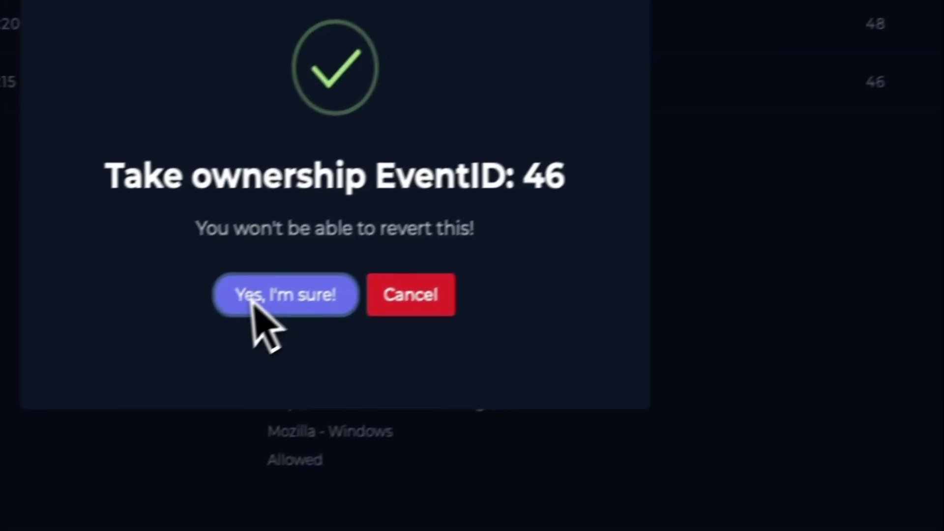
pyautogui.click(30, 406)
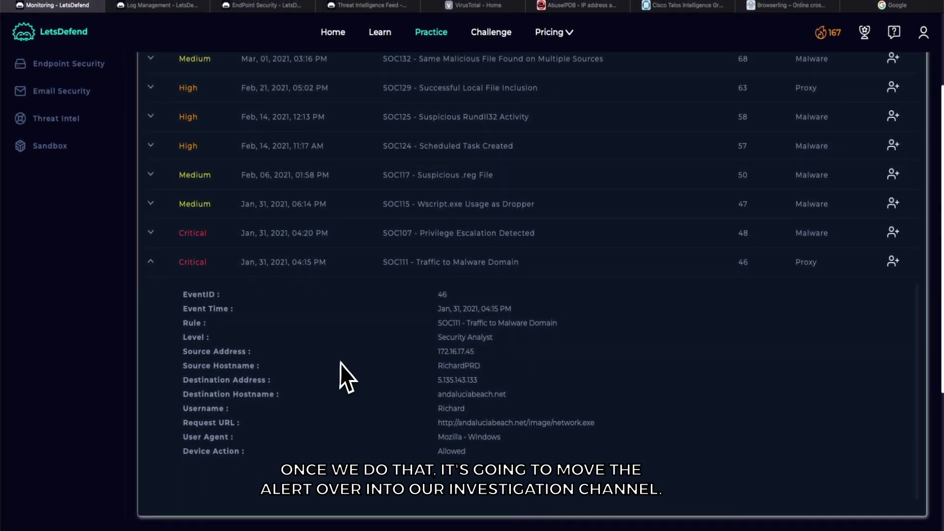
# - Show the investigation channel and expand the "SOC111 - Traffic to Malware Domain" alert's details there
pyautogui.scroll(3, 347, 379)
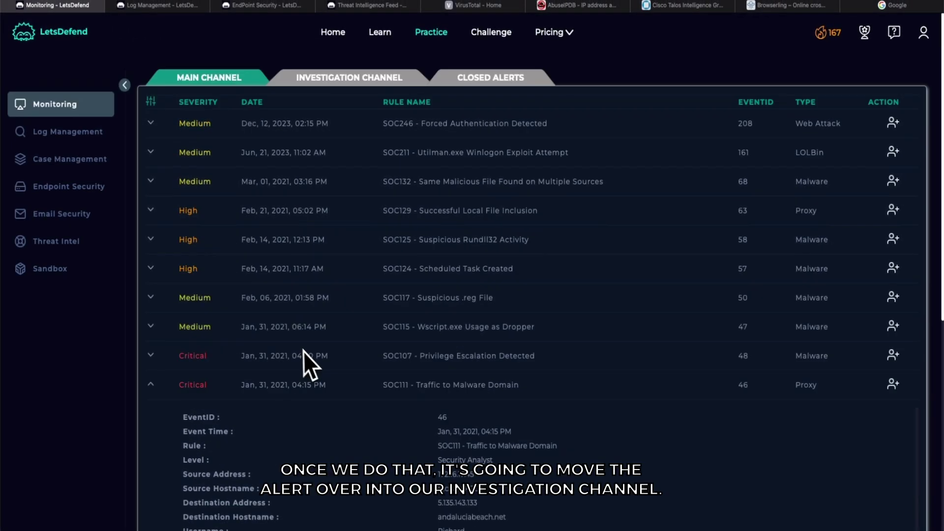
pyautogui.click(323, 83)
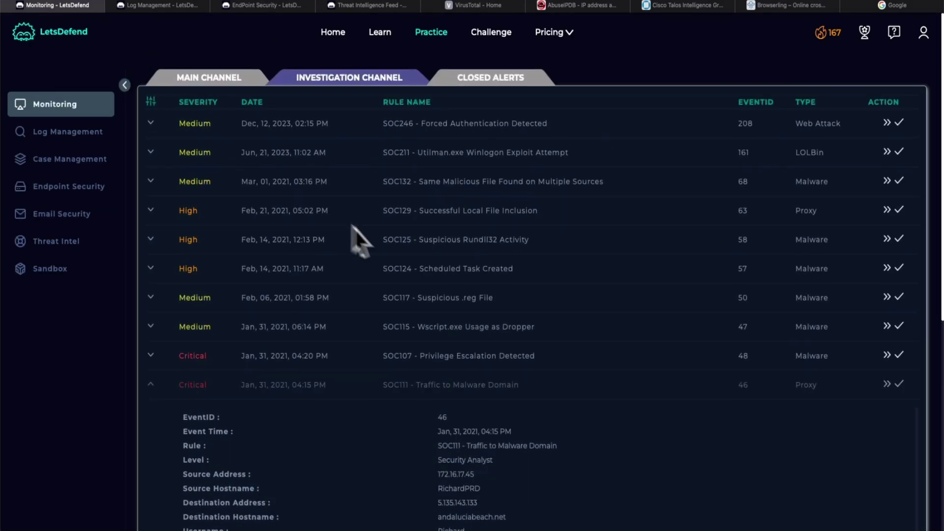
pyautogui.click(323, 386)
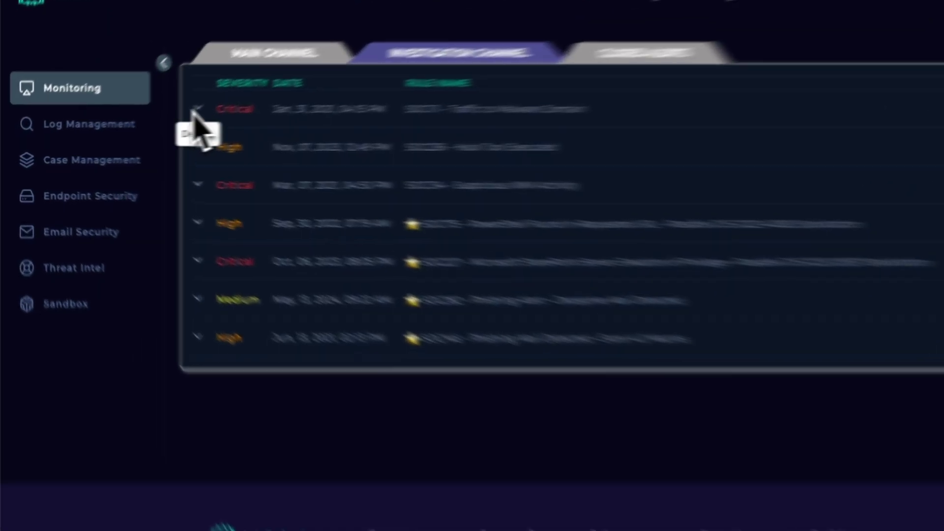
pyautogui.click(151, 120)
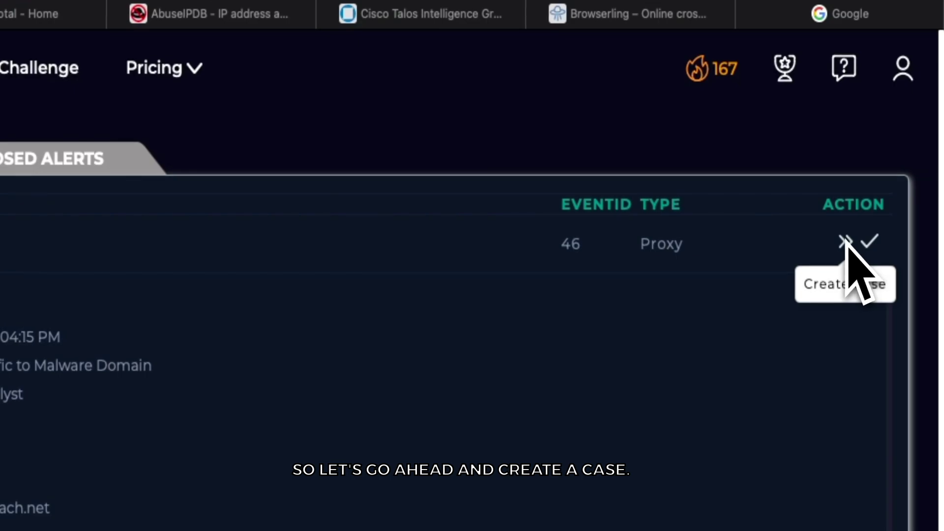
# - Create a case for EventID 46 and start its playbook, advancing past the Collection Data stage
pyautogui.click(850, 243)
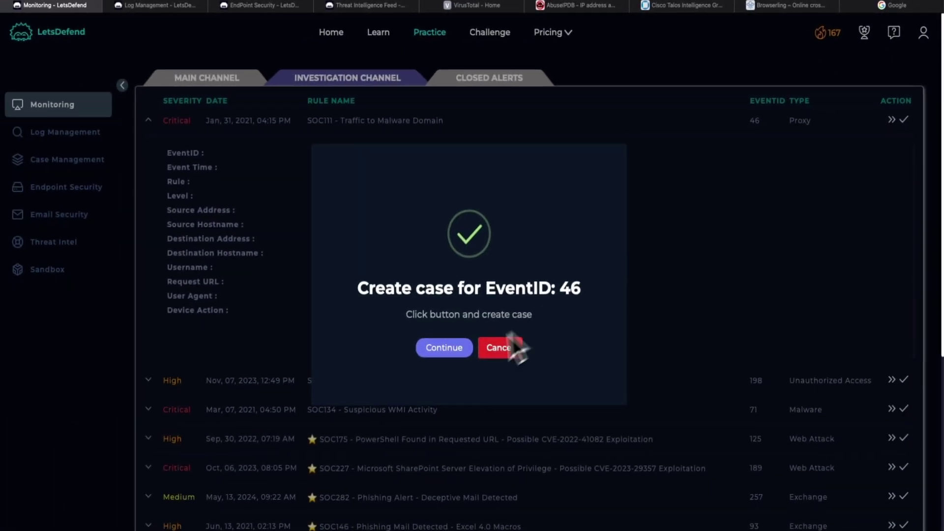
pyautogui.click(437, 352)
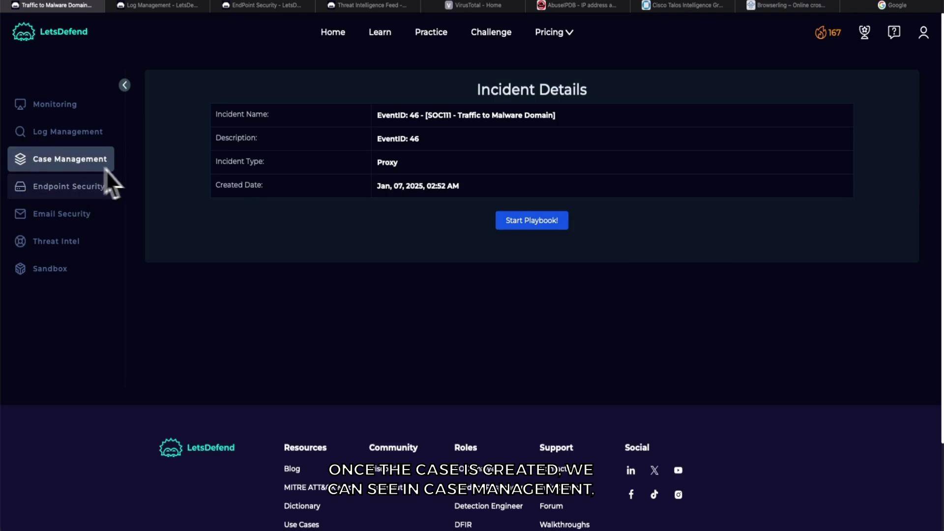
pyautogui.click(524, 224)
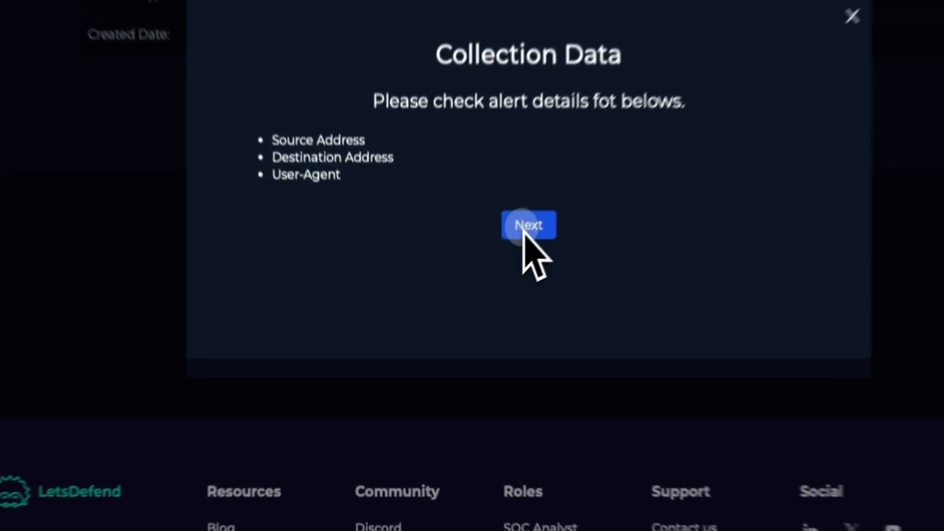
pyautogui.click(467, 295)
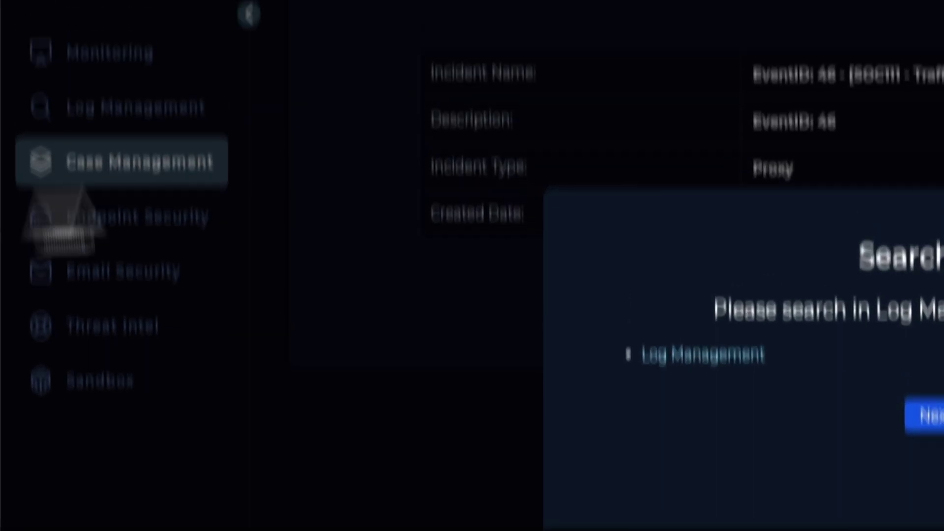
# - Filter the events in Log Management to those whose destination address contains 5.135.143.133
pyautogui.click(332, 3)
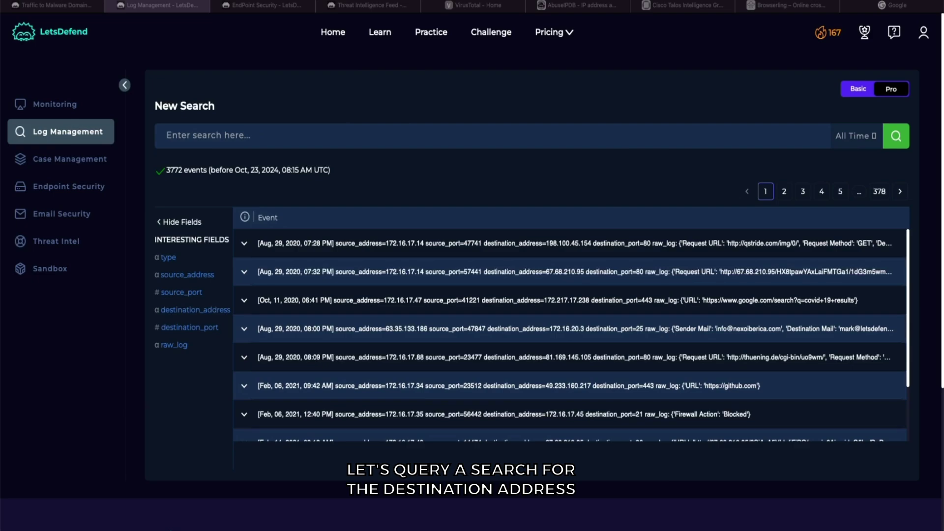
pyautogui.click(200, 137)
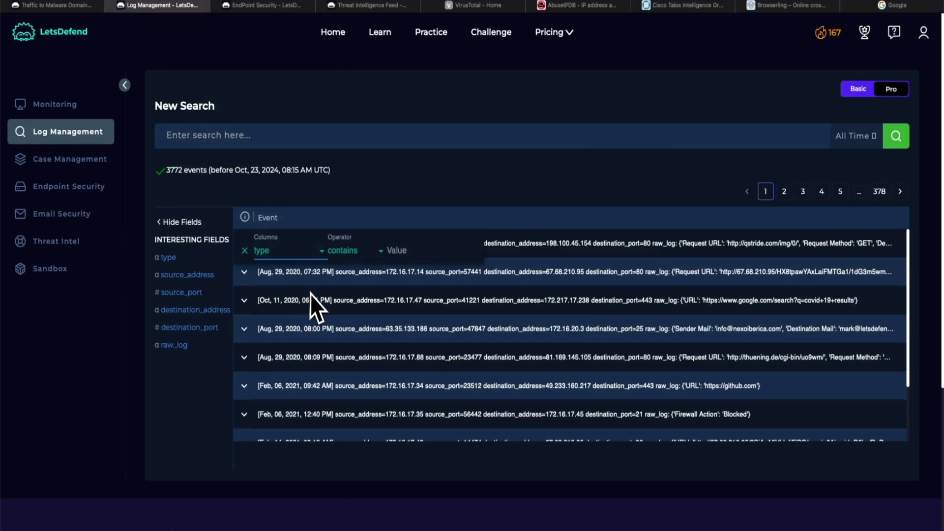
pyautogui.click(287, 293)
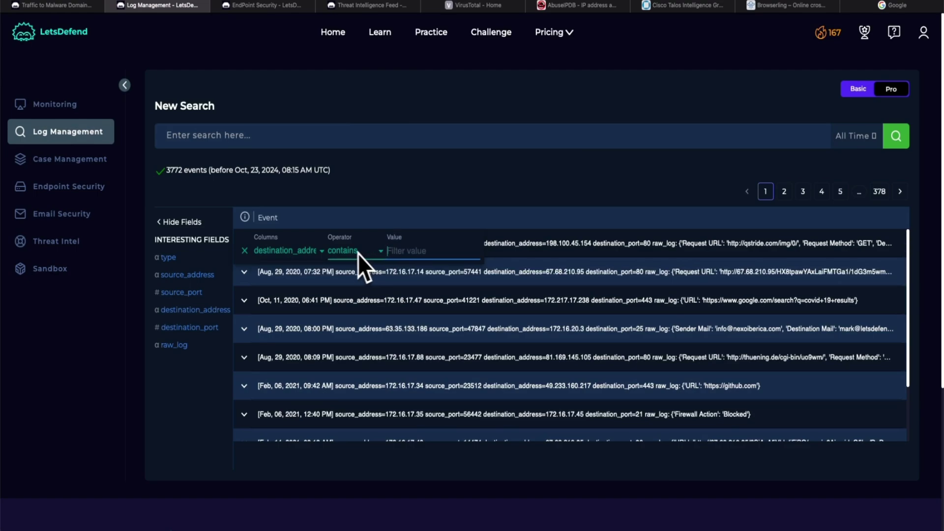
pyautogui.rightClick(408, 255)
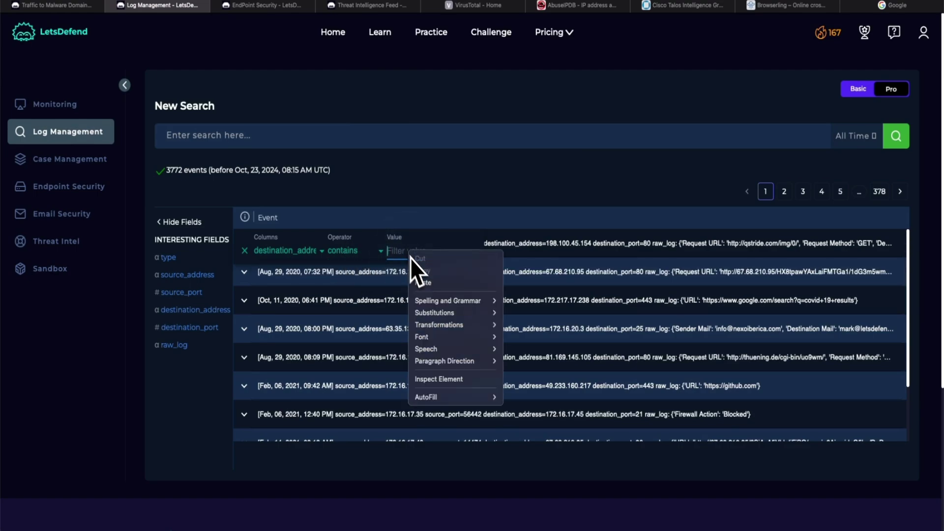
pyautogui.click(423, 282)
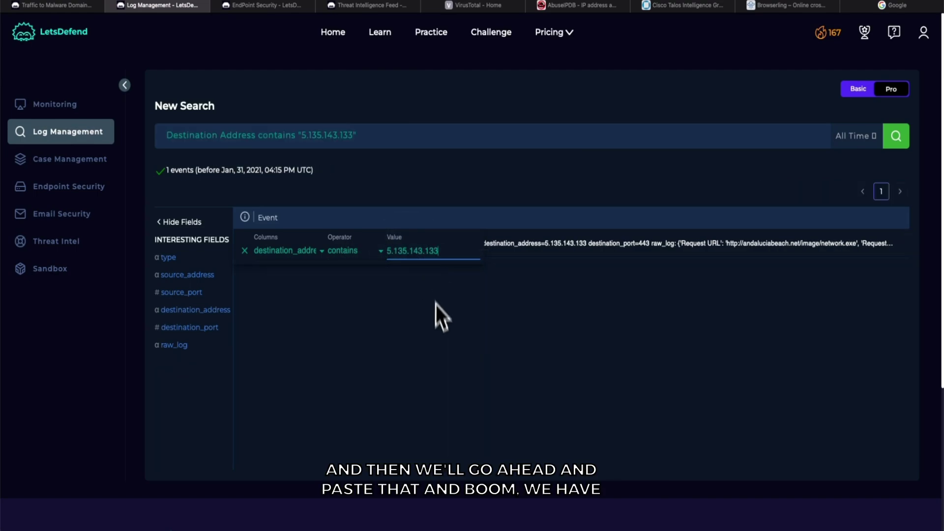
pyautogui.click(438, 329)
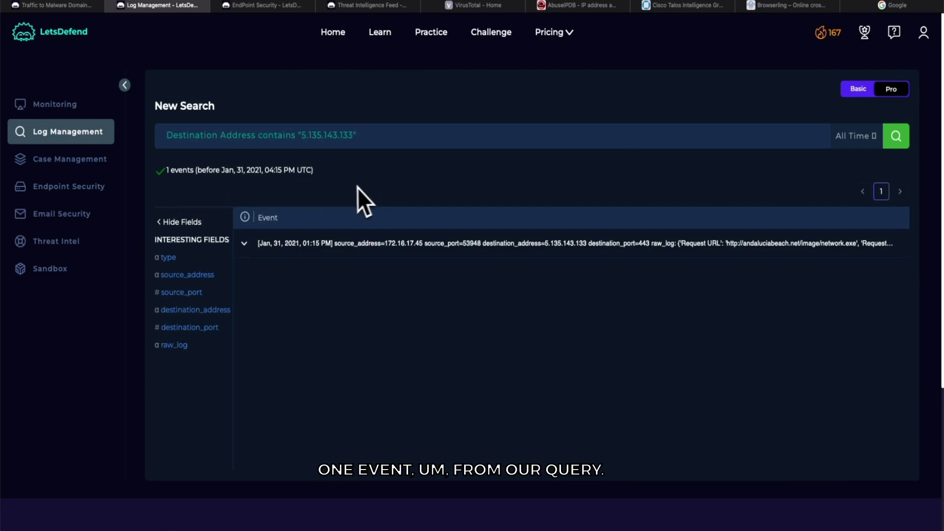
# - Expand the matching proxy event and examine its addresses, request URL, device action and process fields
pyautogui.click(445, 243)
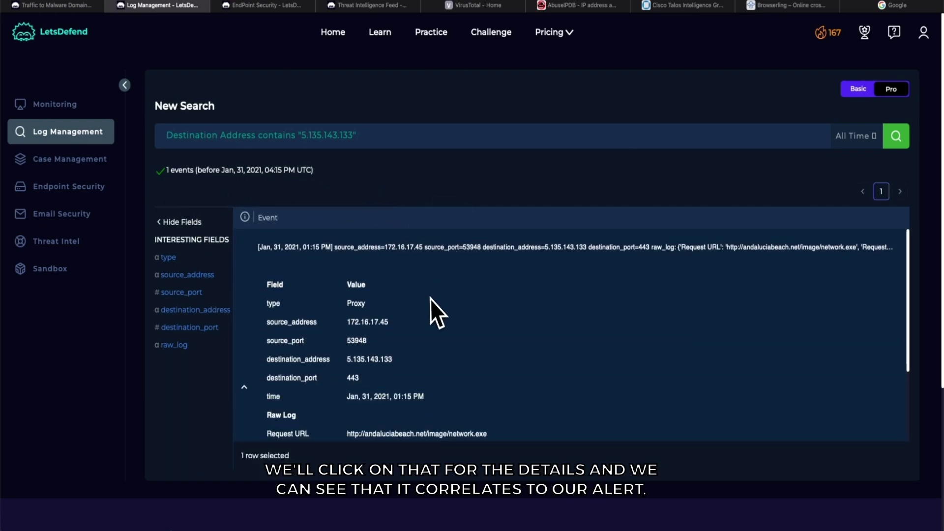
pyautogui.scroll(-2, 430, 300)
pyautogui.scroll(2, 429, 302)
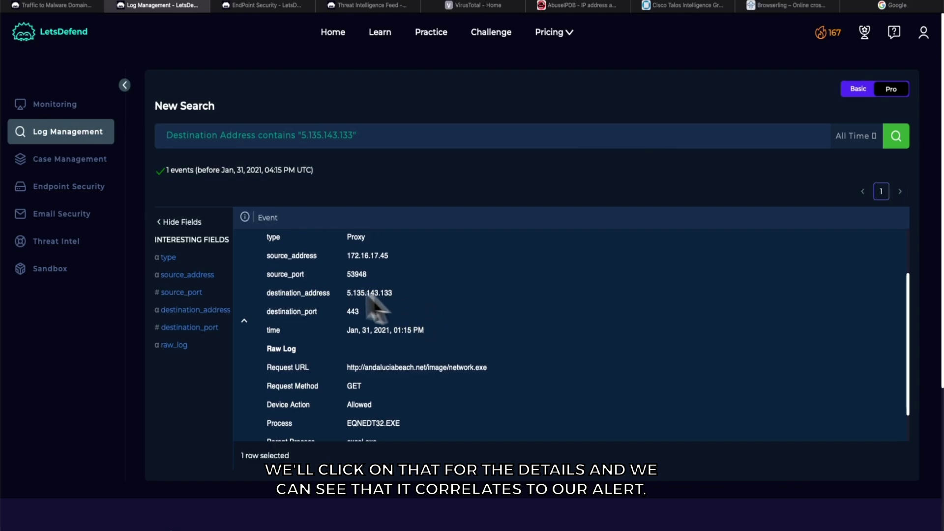
pyautogui.scroll(-3, 419, 320)
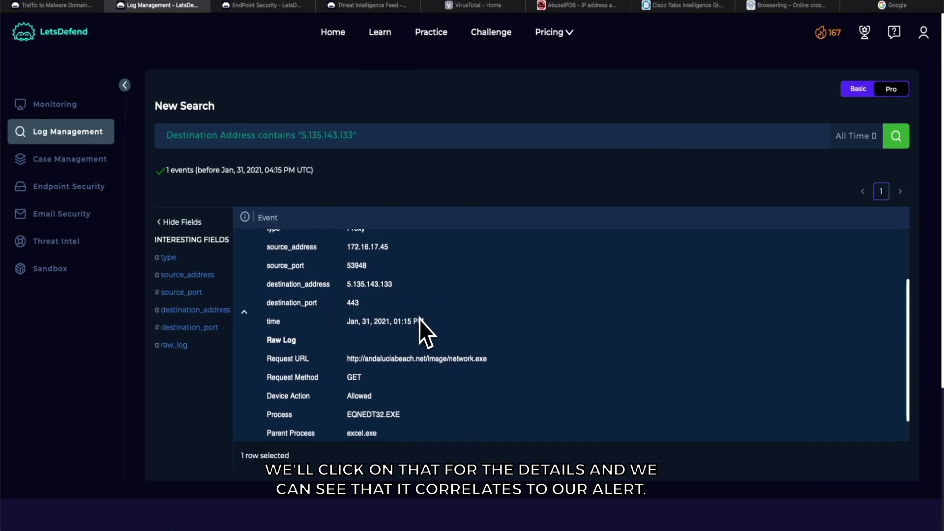
pyautogui.scroll(-1, 420, 319)
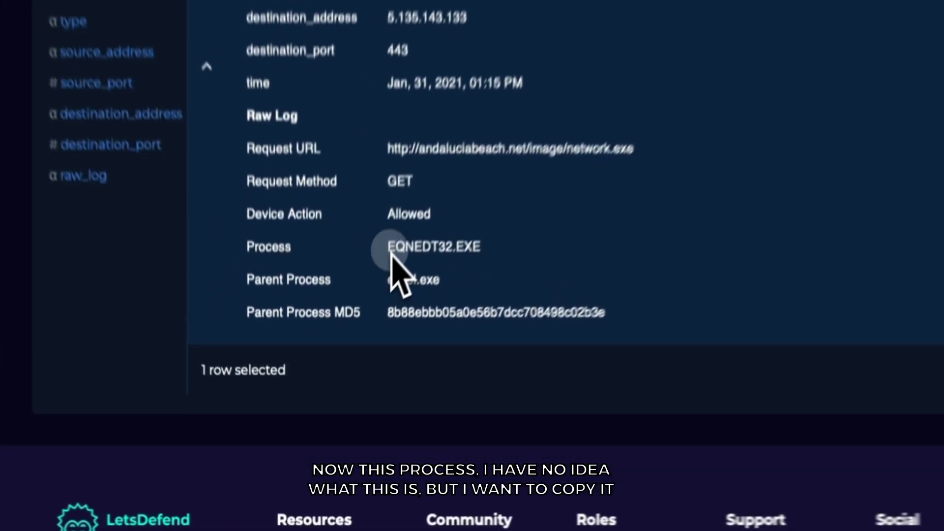
# - Copy the process name EQNEDT32.EXE from the raw log and search Google for it
pyautogui.moveTo(348, 370); pyautogui.dragTo(399, 371)
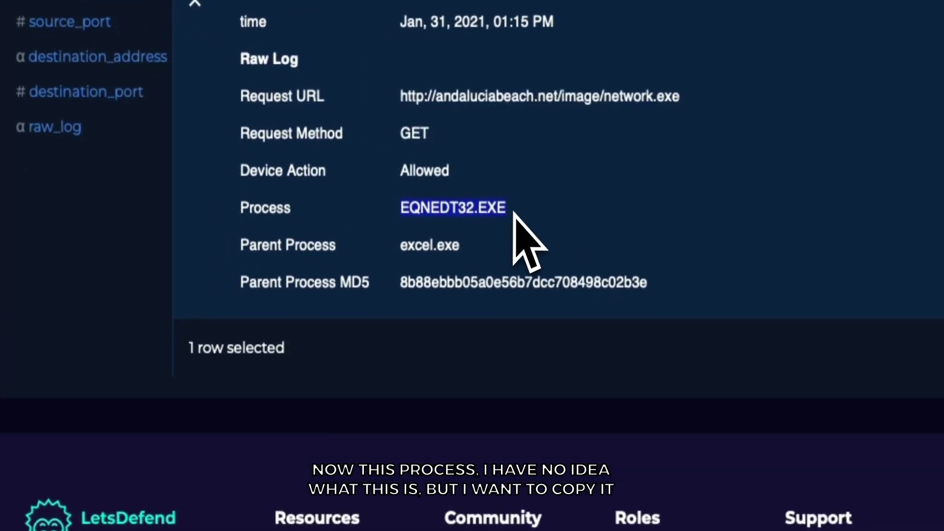
pyautogui.rightClick(473, 207)
pyautogui.click(522, 305)
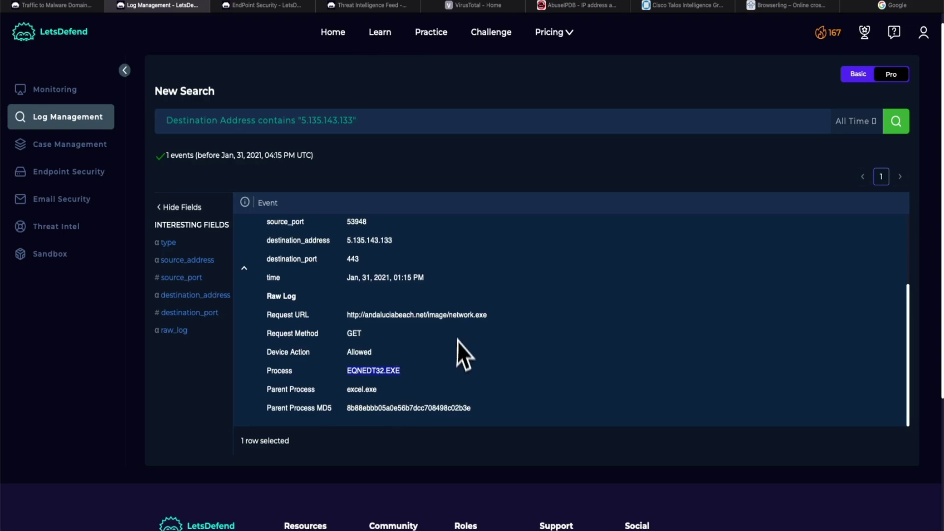
pyautogui.click(887, 6)
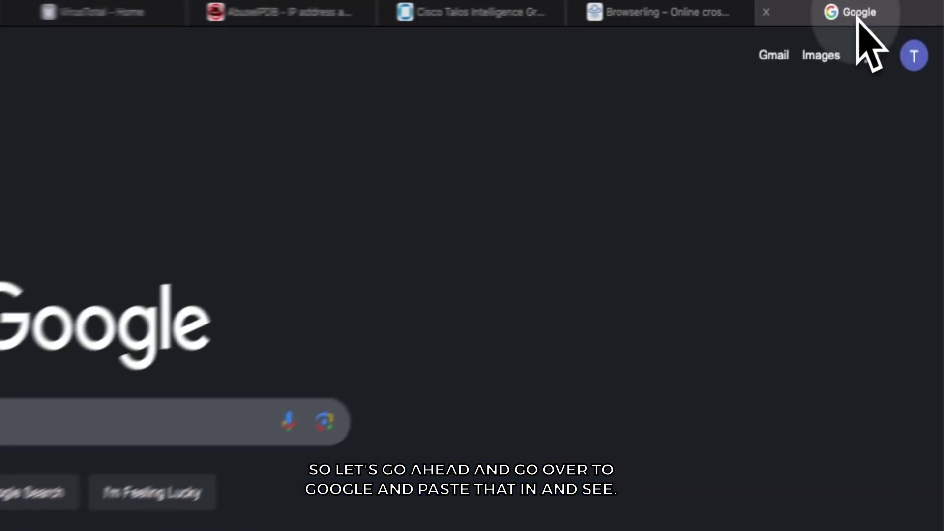
pyautogui.click(378, 235)
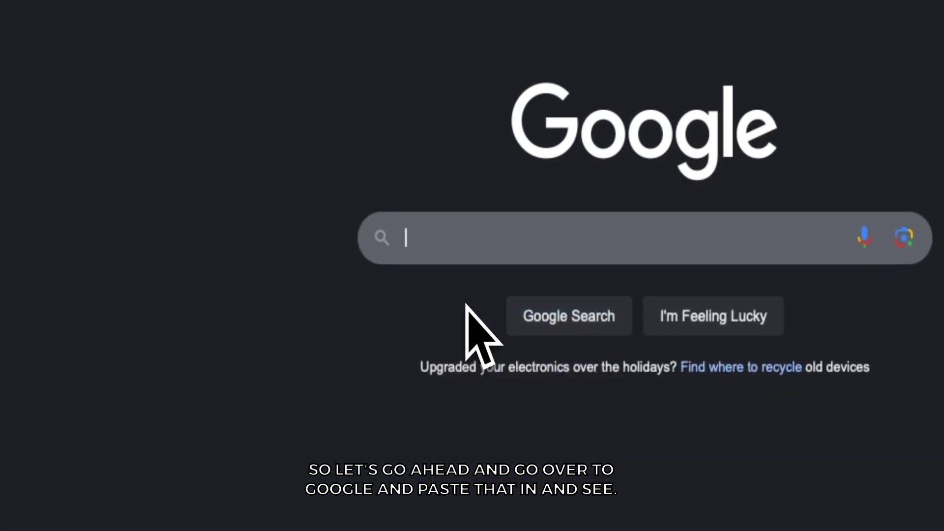
pyautogui.hotkey('ctrl', 'v')
pyautogui.press('Return')
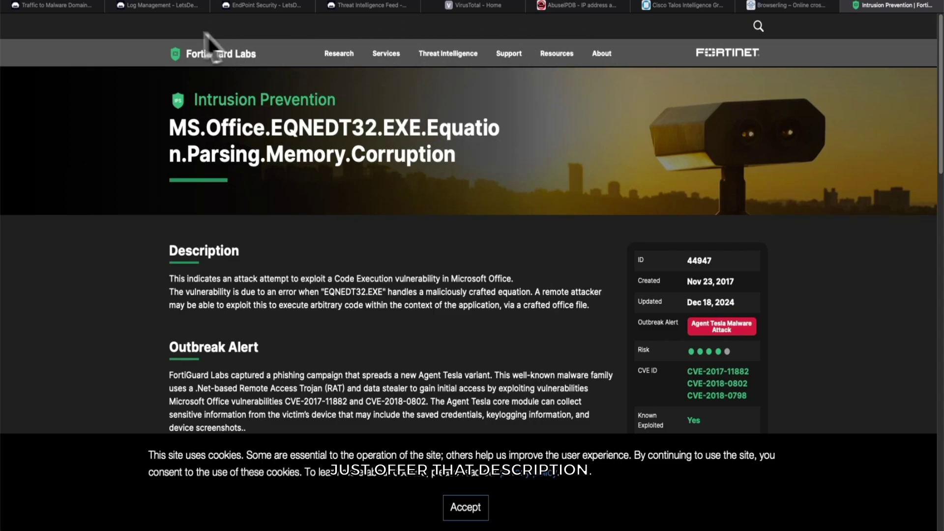
# - Return to the log search for 5.135.143.133 and review the event's full details again
pyautogui.click(169, 7)
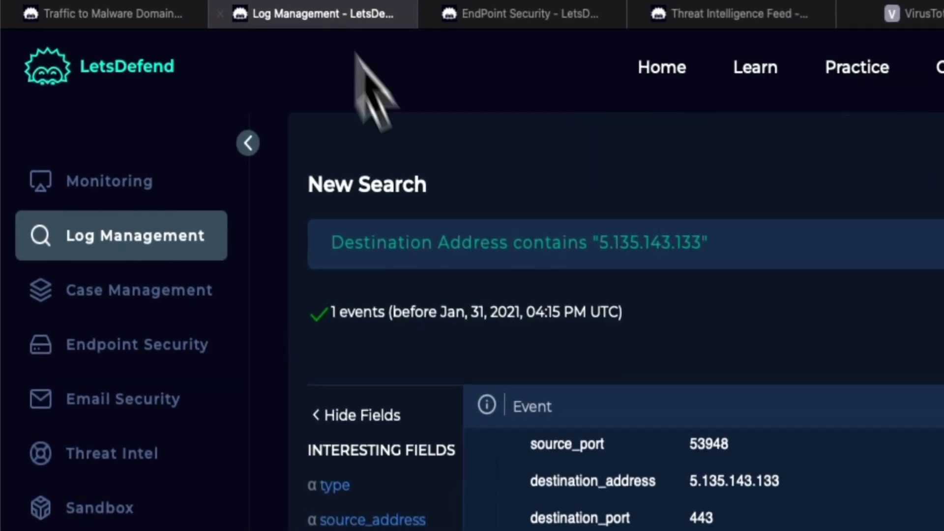
pyautogui.scroll(4, 597, 401)
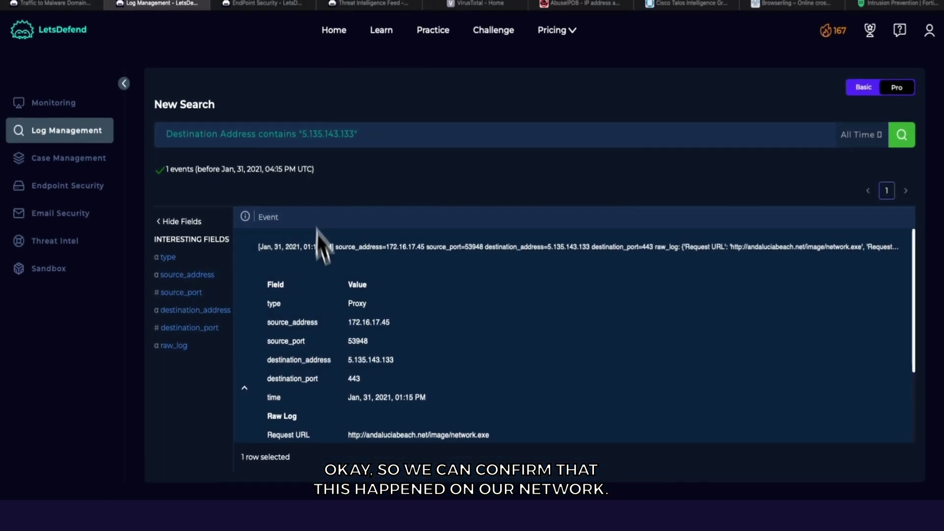
pyautogui.scroll(-3, 414, 285)
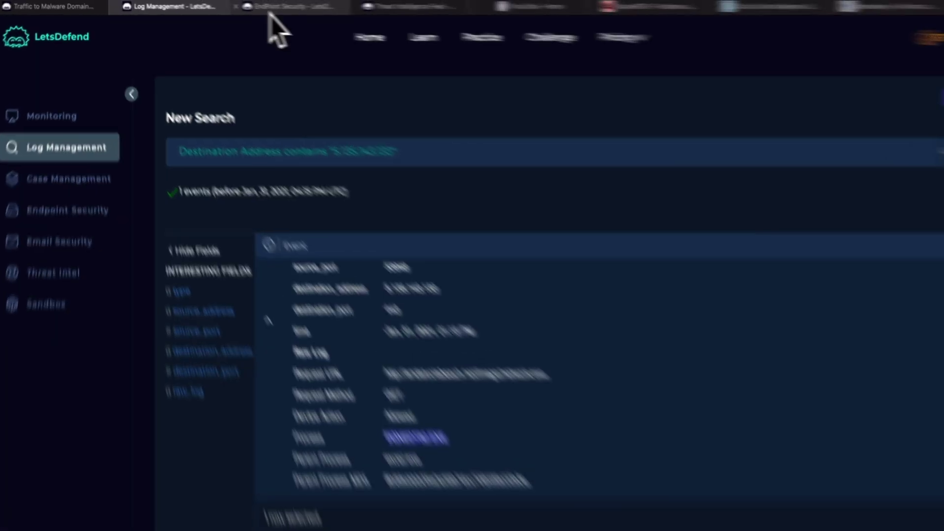
# - Search Endpoint Security for richardprd and open the RichardPRD host's details
pyautogui.click(248, 6)
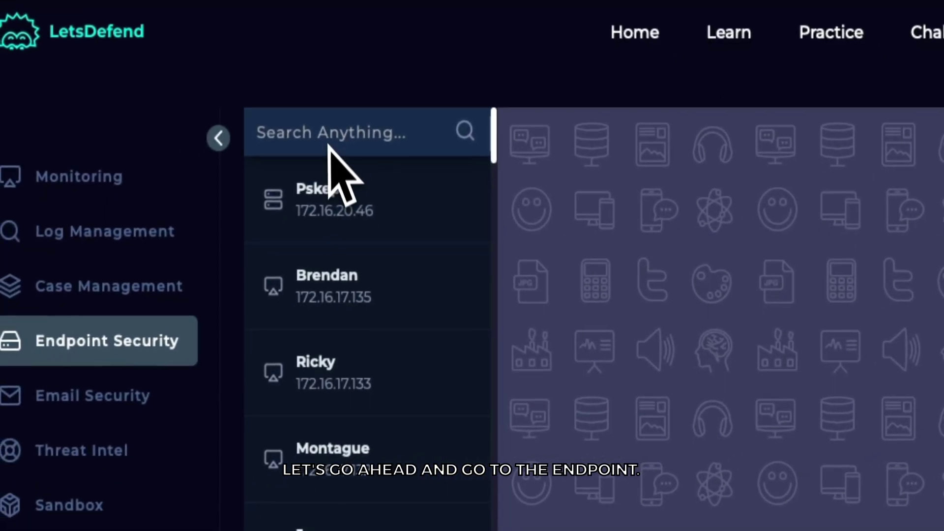
pyautogui.click(328, 145)
pyautogui.write('richa')
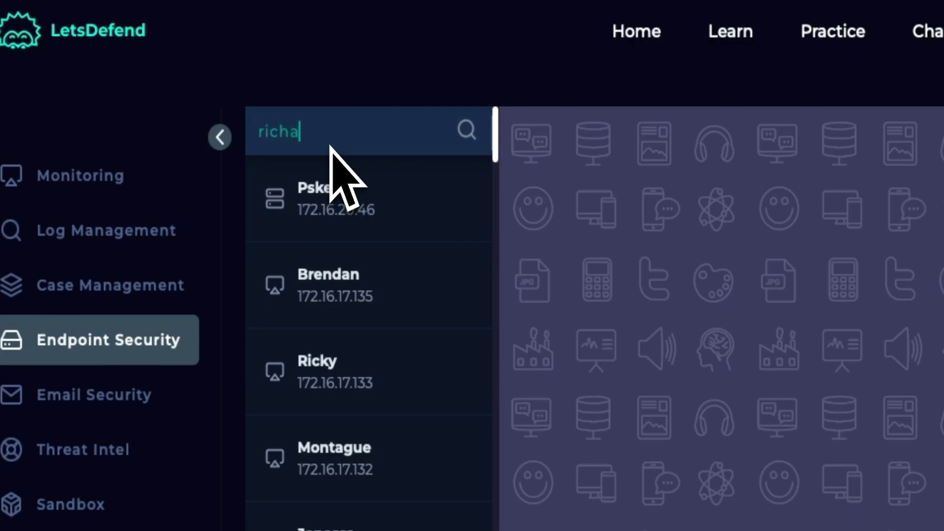
pyautogui.write('rdprd')
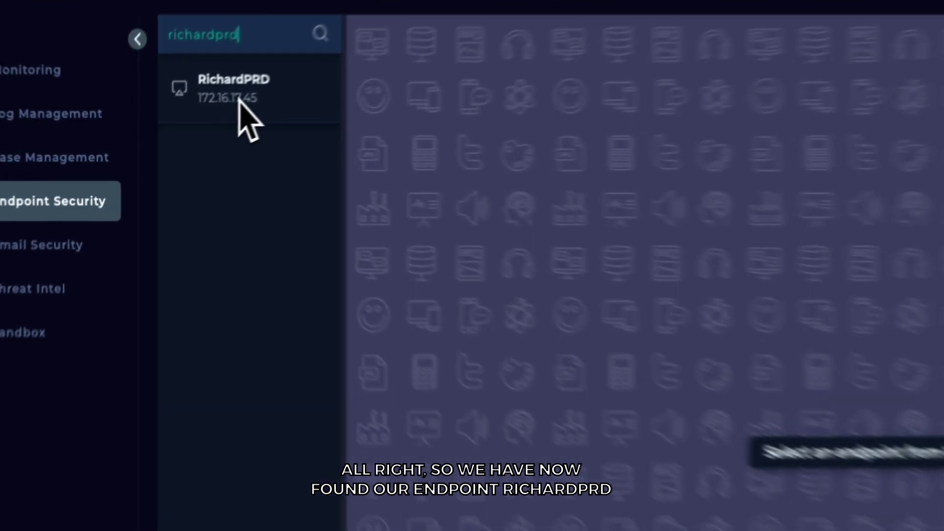
pyautogui.click(188, 123)
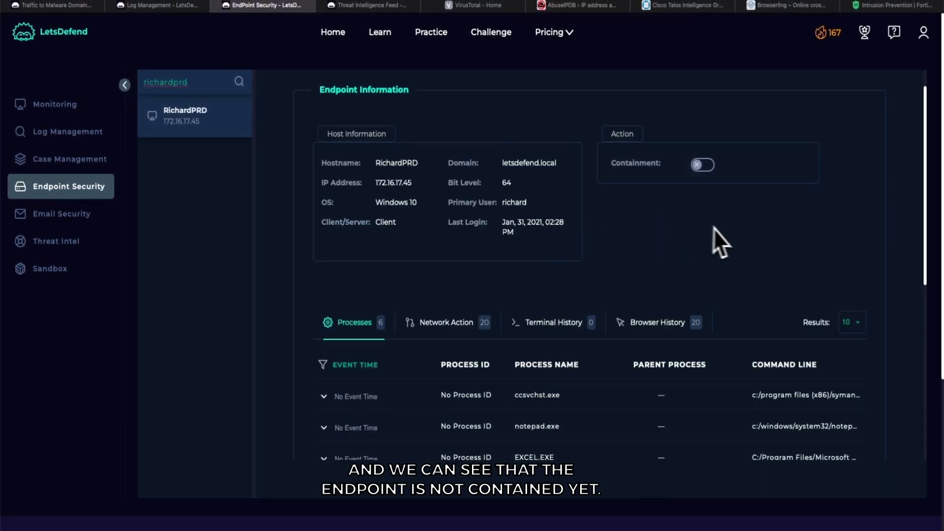
# - Review RichardPRD's host information and process list, including event times, and its network actions
pyautogui.scroll(-3, 471, 354)
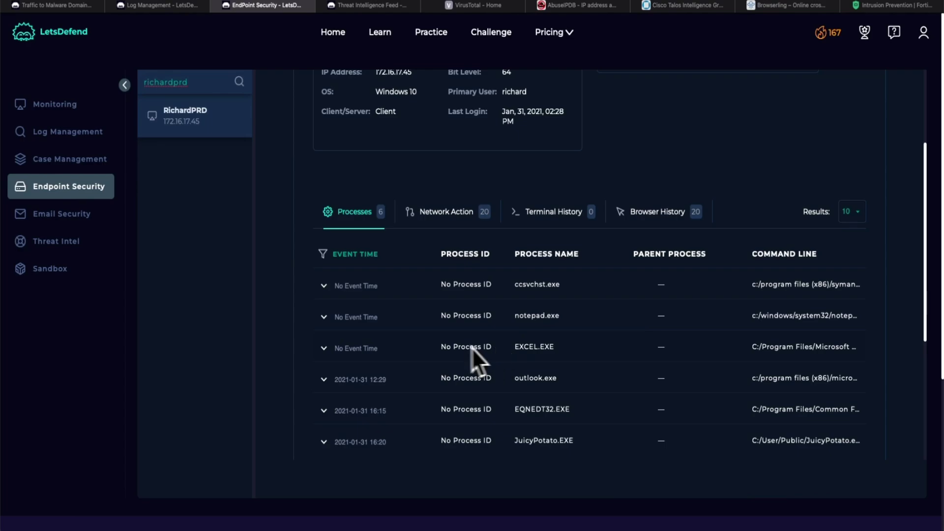
pyautogui.scroll(-1, 457, 339)
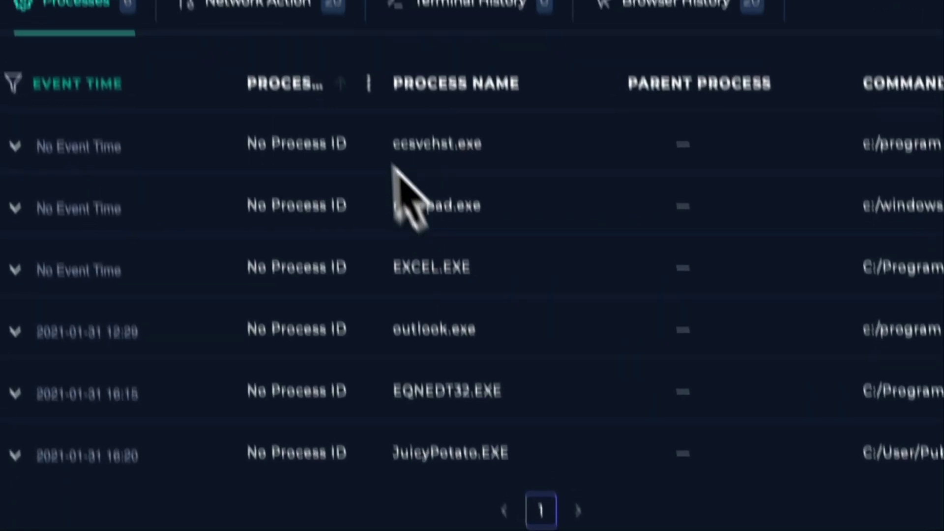
pyautogui.click(275, 91)
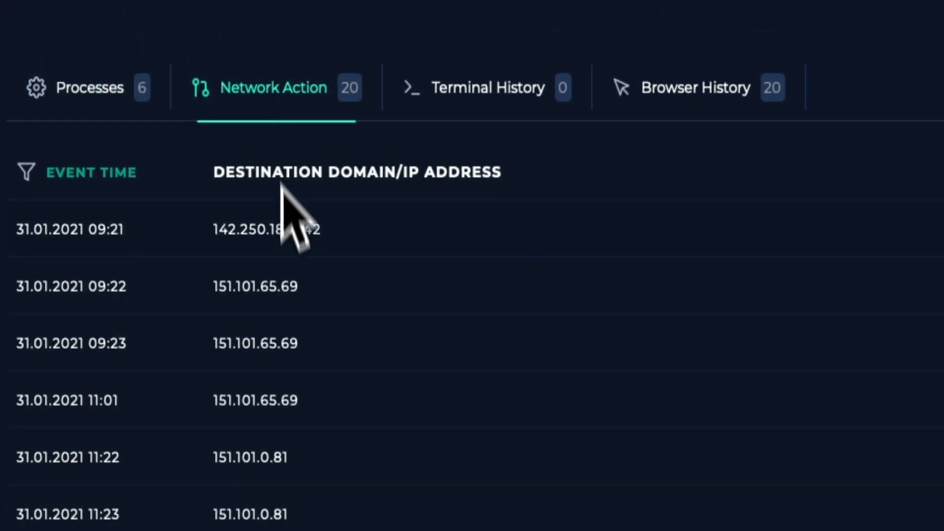
# - Show 40 results in RichardPRD's browser history and highlight the andaluciabeach.net/image/network.exe URL
pyautogui.click(621, 112)
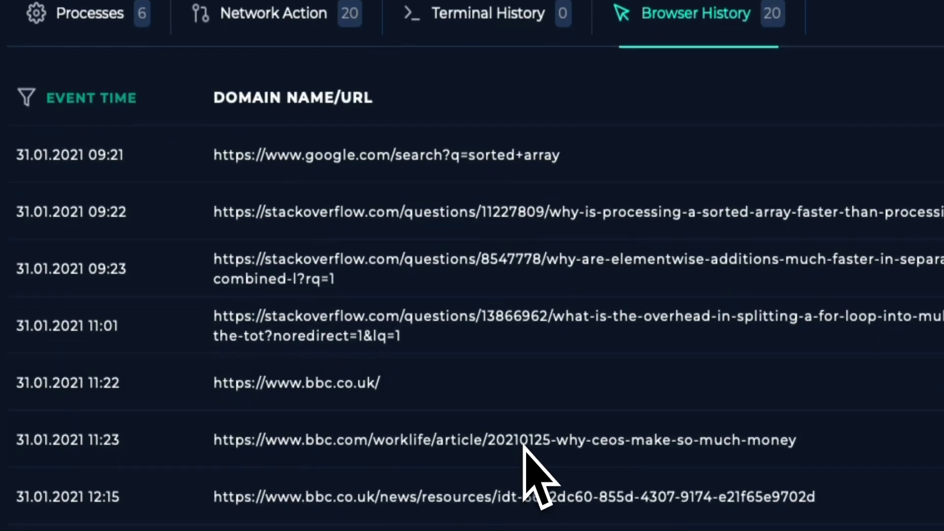
pyautogui.click(770, 74)
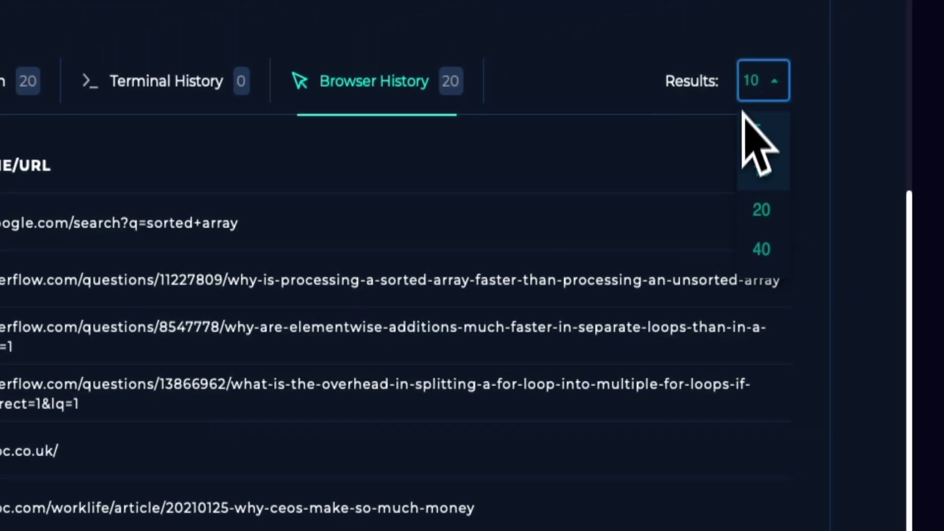
pyautogui.click(783, 239)
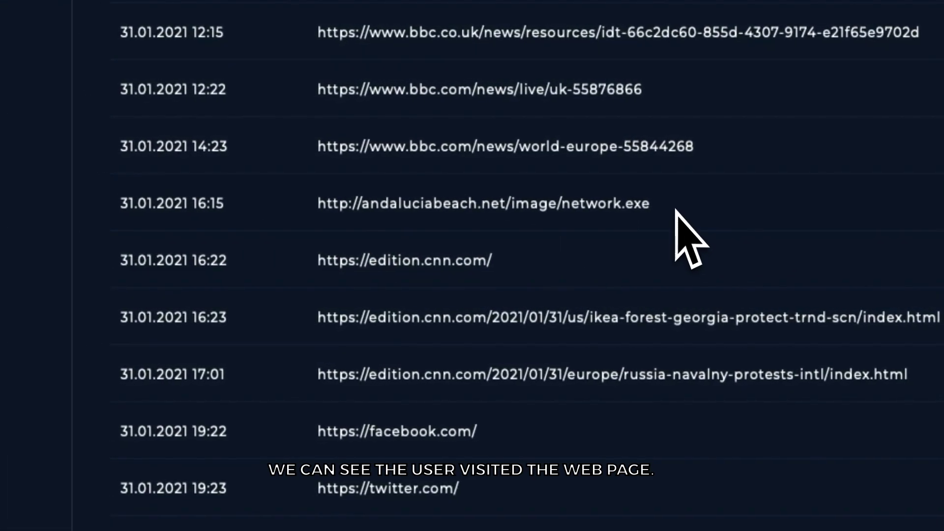
pyautogui.moveTo(661, 205); pyautogui.dragTo(316, 209)
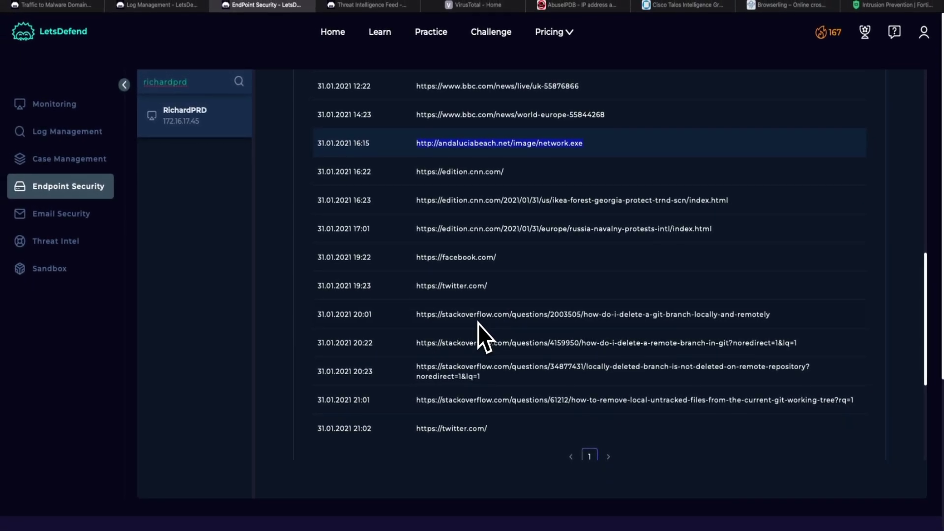
# - Turn on containment for the RichardPRD endpoint and confirm the change
pyautogui.scroll(6, 477, 323)
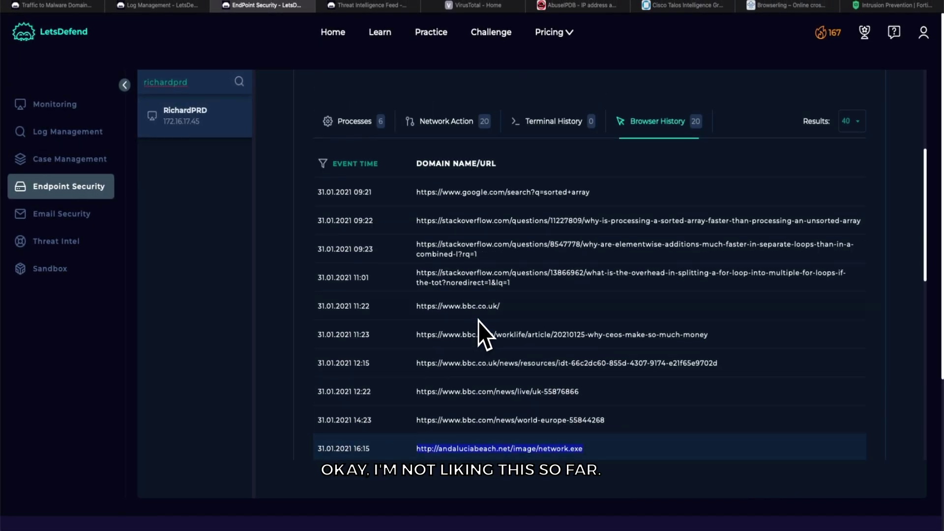
pyautogui.scroll(5, 478, 319)
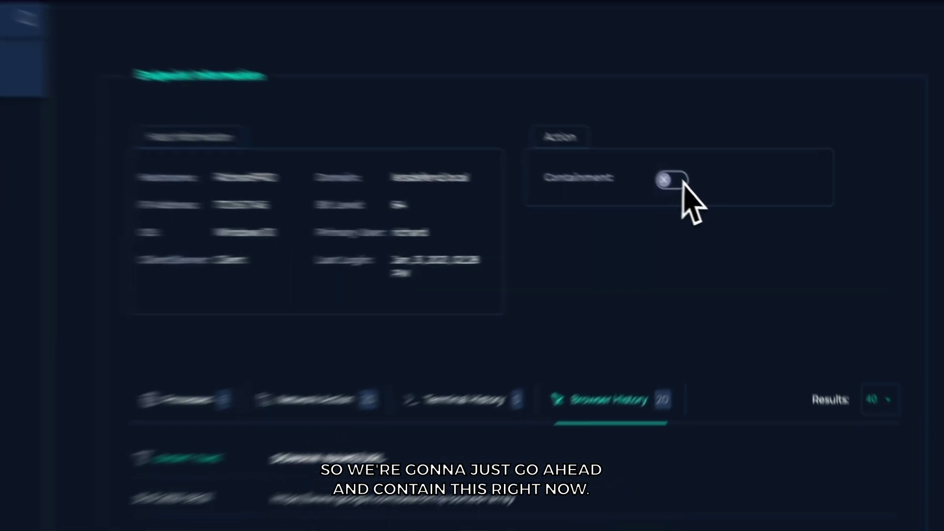
pyautogui.click(683, 181)
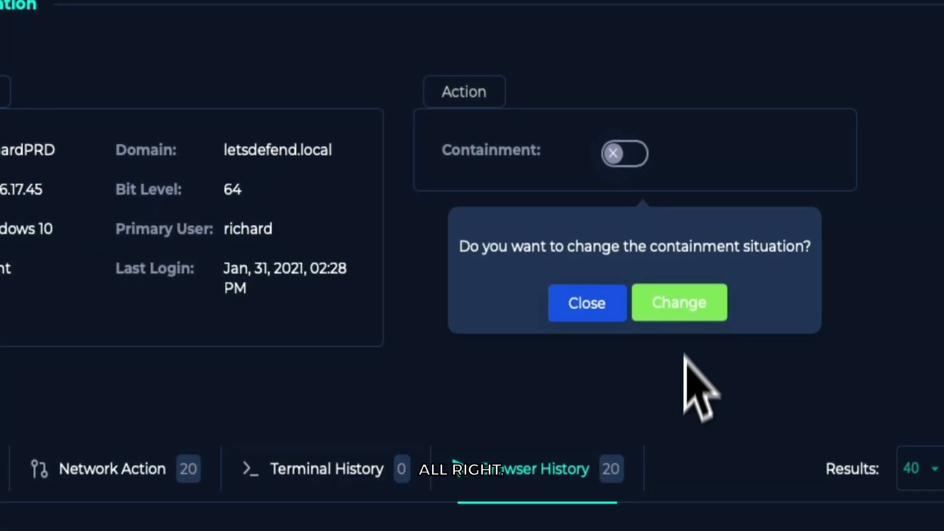
pyautogui.click(684, 315)
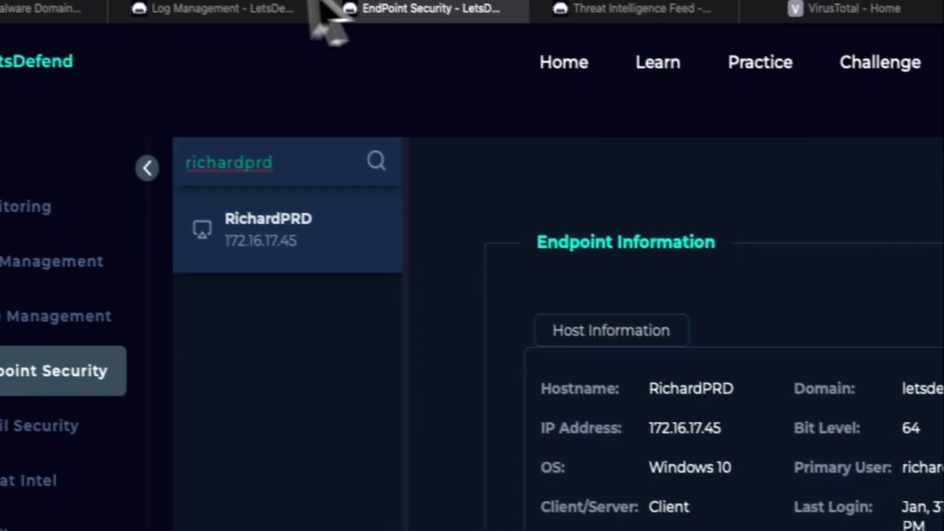
# - Return to the EventID 46 incident playbook and advance from Search Log to Analyze URL Address
pyautogui.click(317, 6)
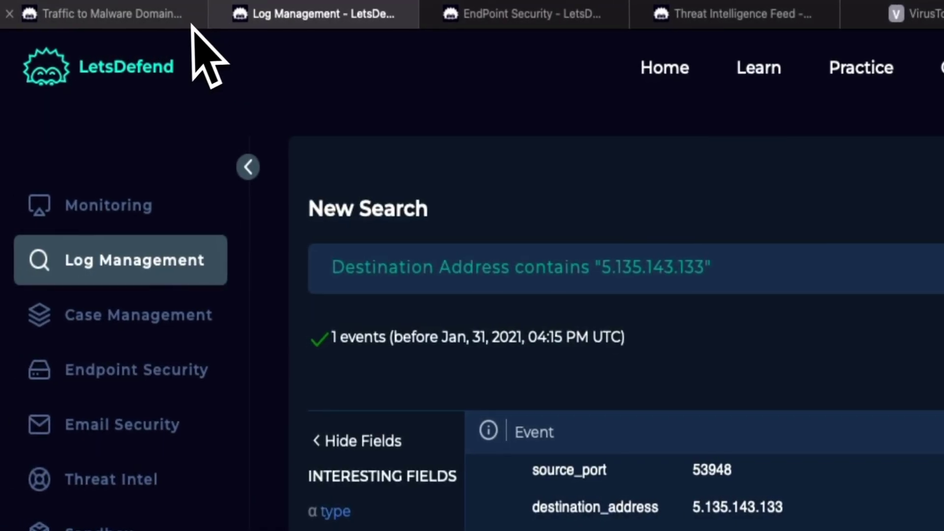
pyautogui.click(170, 17)
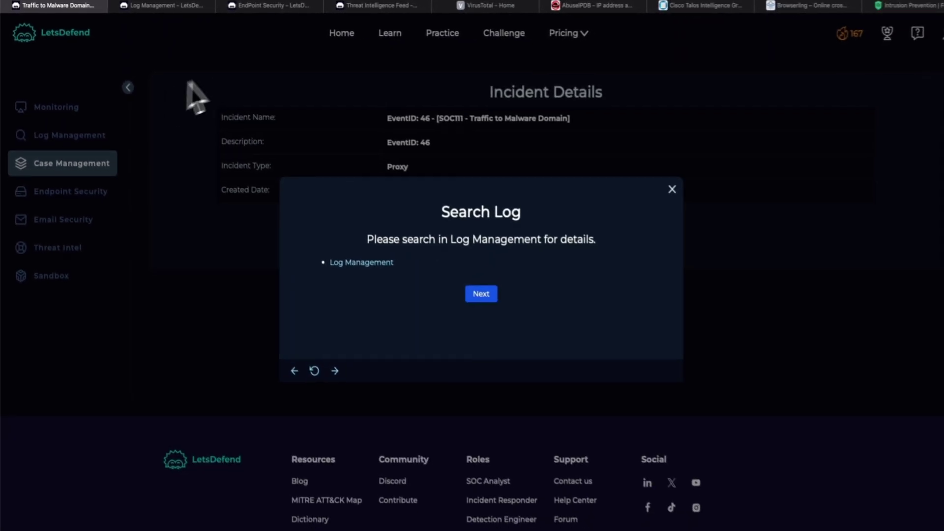
pyautogui.click(467, 287)
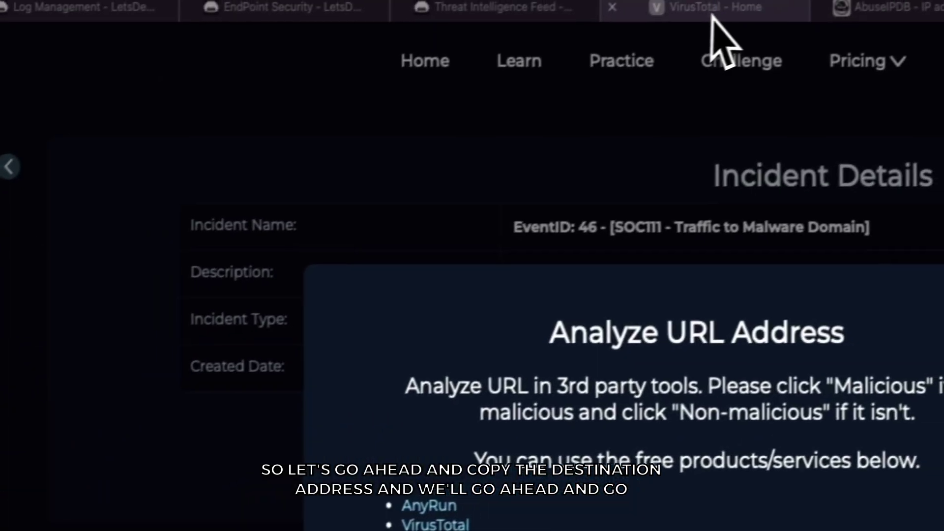
# - Look up the destination address 5.135.143.133 in VirusTotal and examine the security vendors' analysis
pyautogui.click(707, 22)
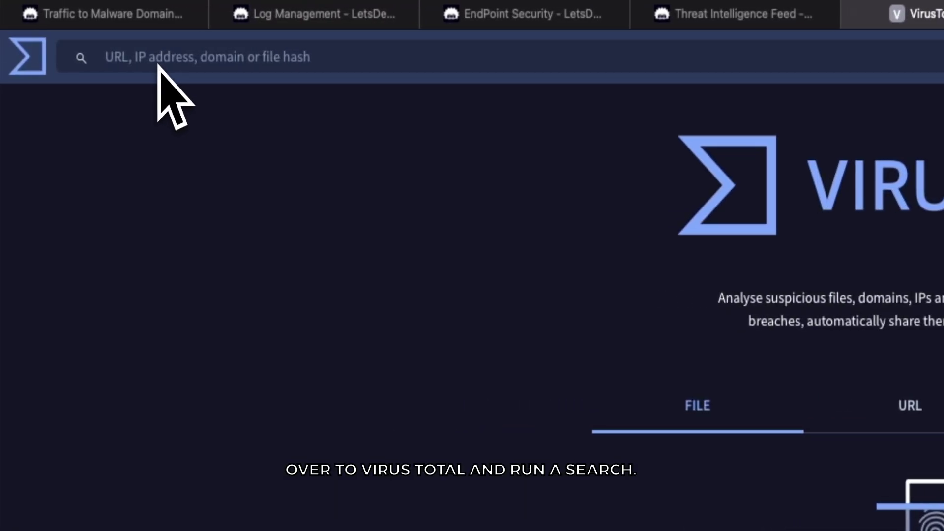
pyautogui.rightClick(65, 58)
pyautogui.click(225, 123)
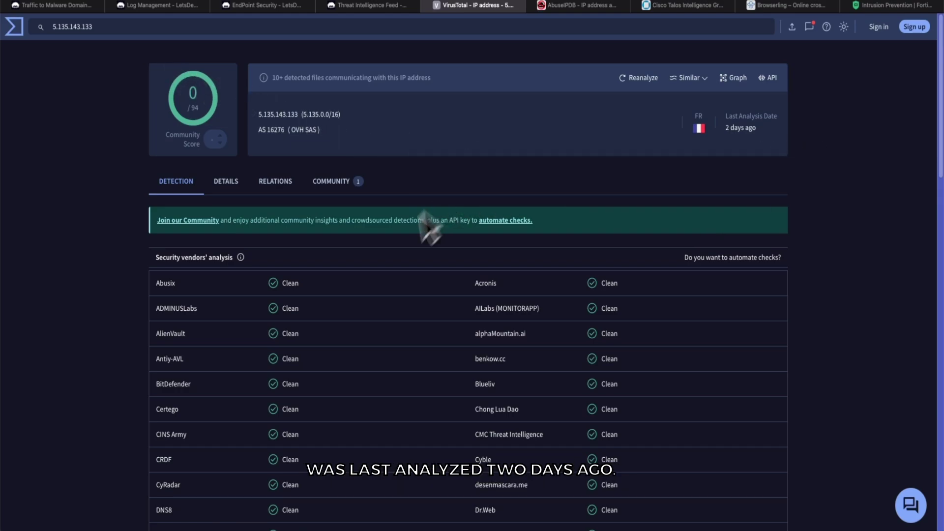
pyautogui.scroll(-4, 384, 349)
pyautogui.scroll(4, 384, 341)
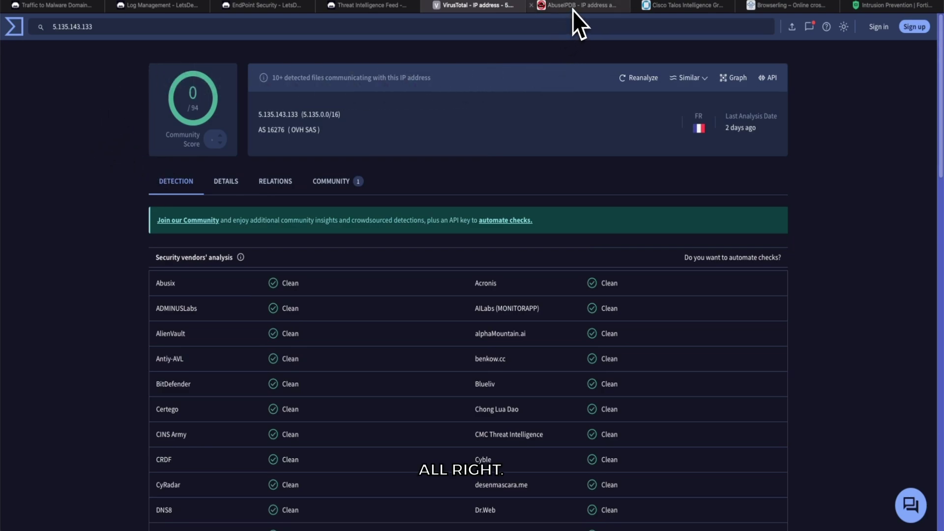
# - Check 5.135.143.133 in AbuseIPDB and review its ISP, hostname, location and abuse reports
pyautogui.moveTo(572, 10)
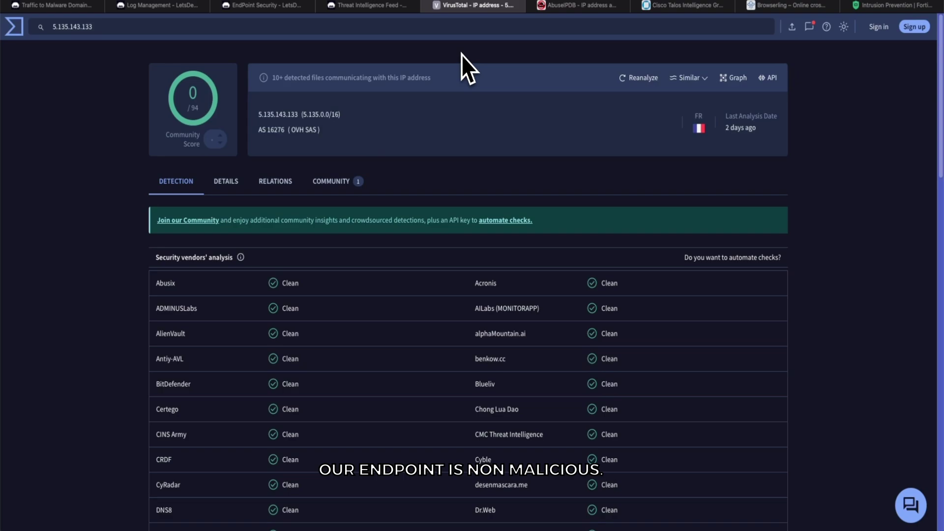
pyautogui.click(581, 7)
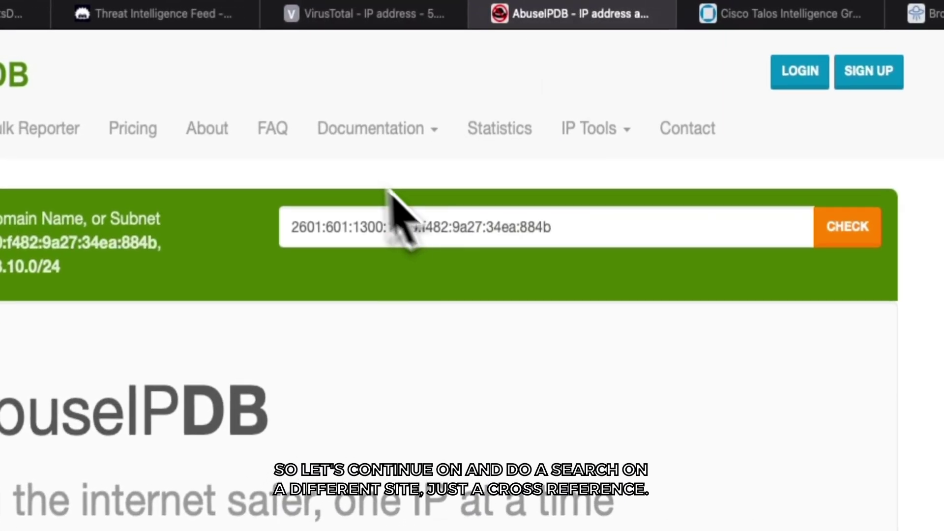
pyautogui.click(505, 114)
pyautogui.rightClick(438, 236)
pyautogui.click(491, 283)
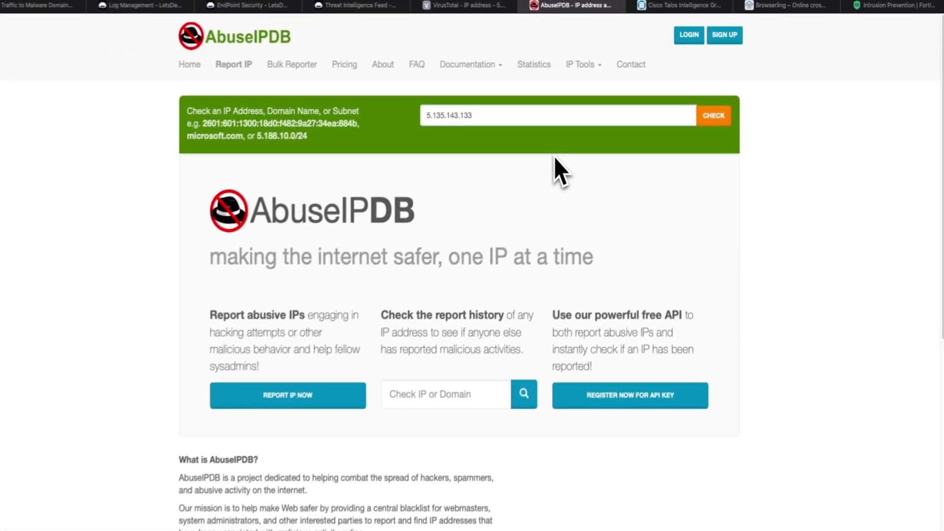
pyautogui.press('Return')
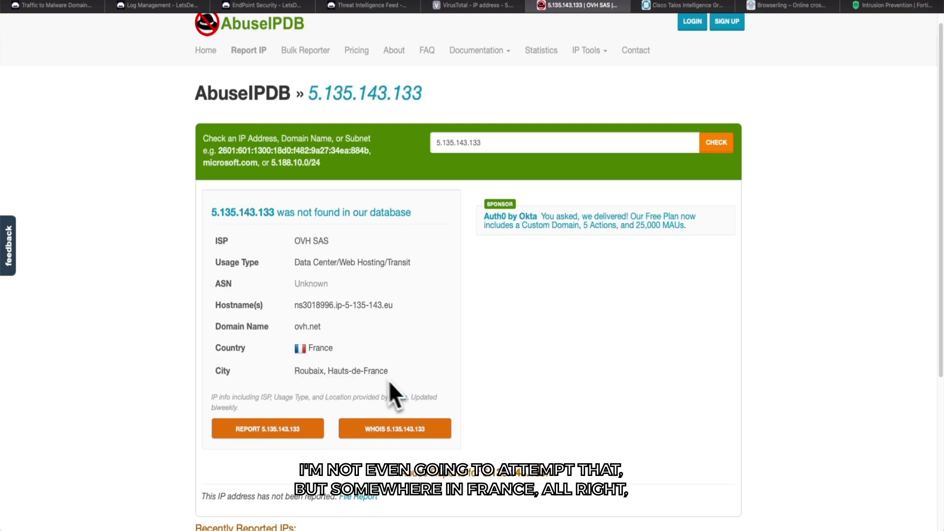
pyautogui.scroll(-5, 392, 321)
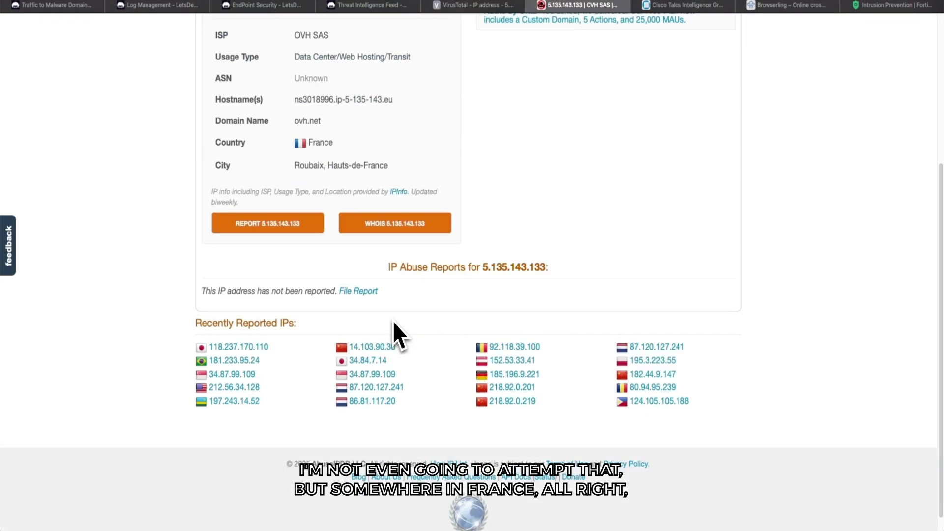
pyautogui.scroll(3, 394, 333)
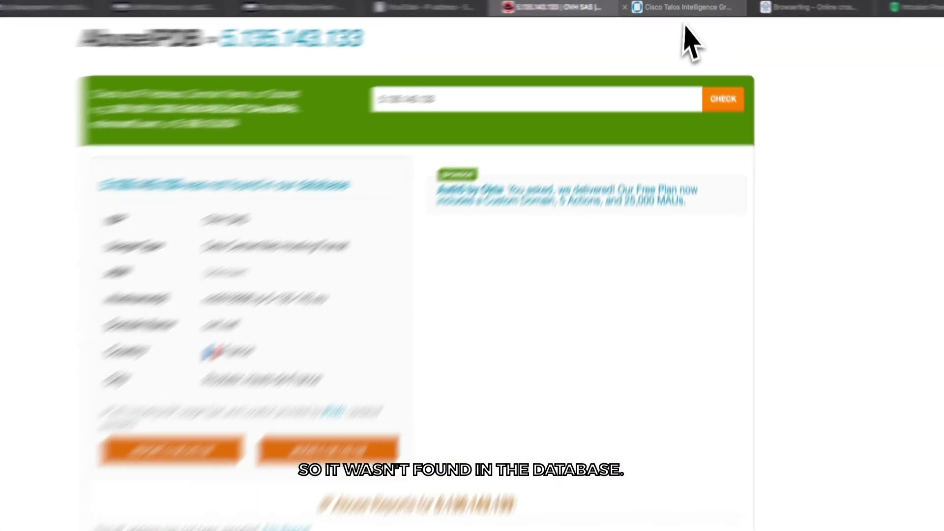
# - Look up 5.135.143.133 in Cisco Talos Intelligence Center and review its owner, reputation and block list details
pyautogui.click(686, 5)
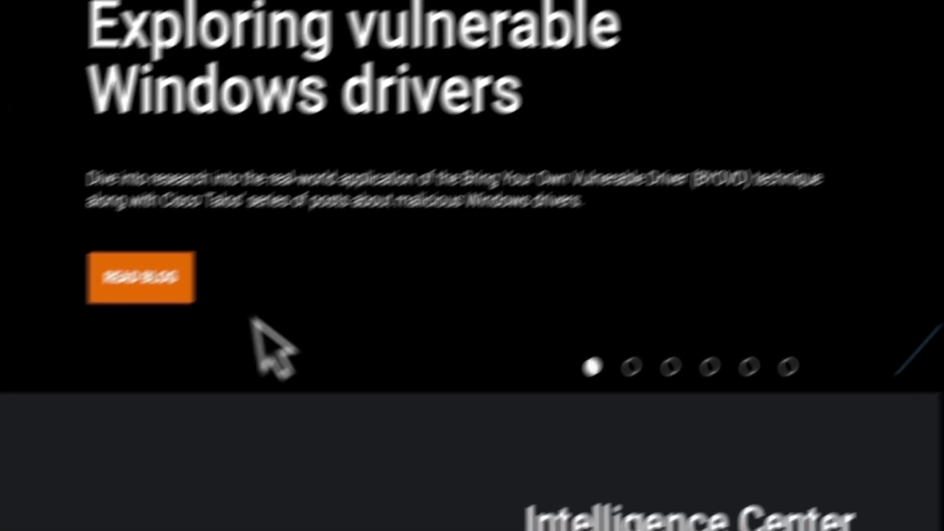
pyautogui.scroll(-6, 358, 411)
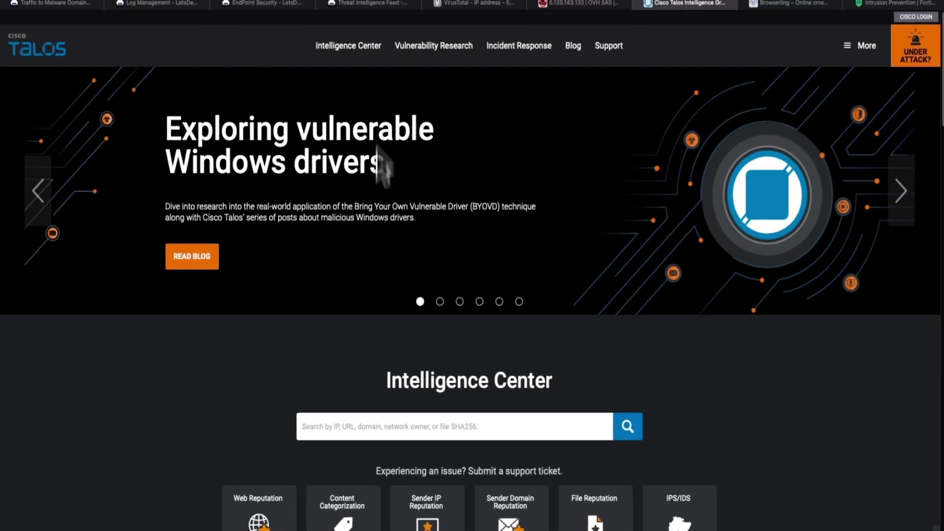
pyautogui.scroll(-10, 374, 413)
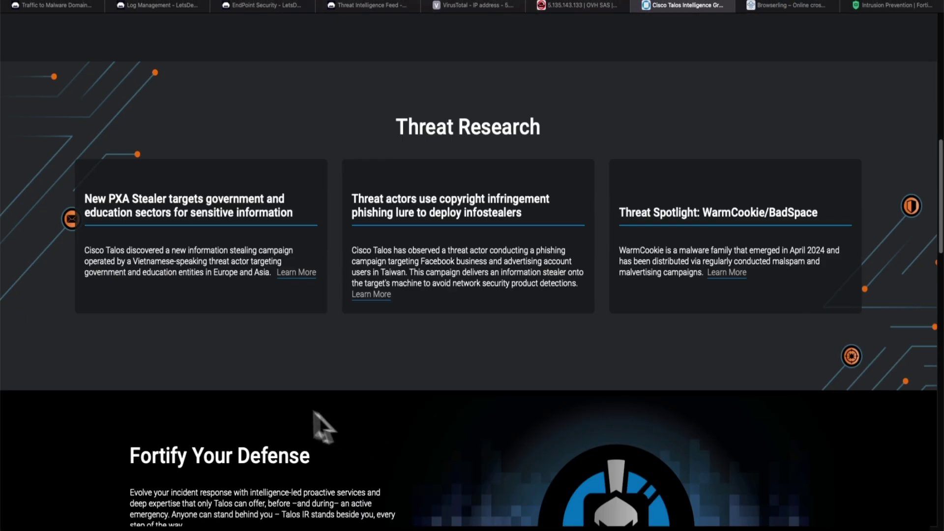
pyautogui.scroll(5, 315, 413)
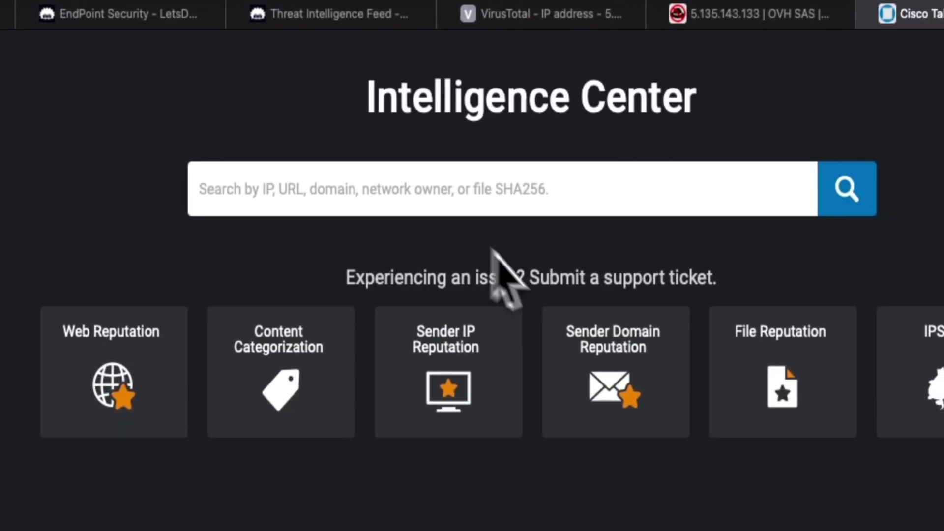
pyautogui.click(434, 204)
pyautogui.rightClick(432, 194)
pyautogui.click(489, 203)
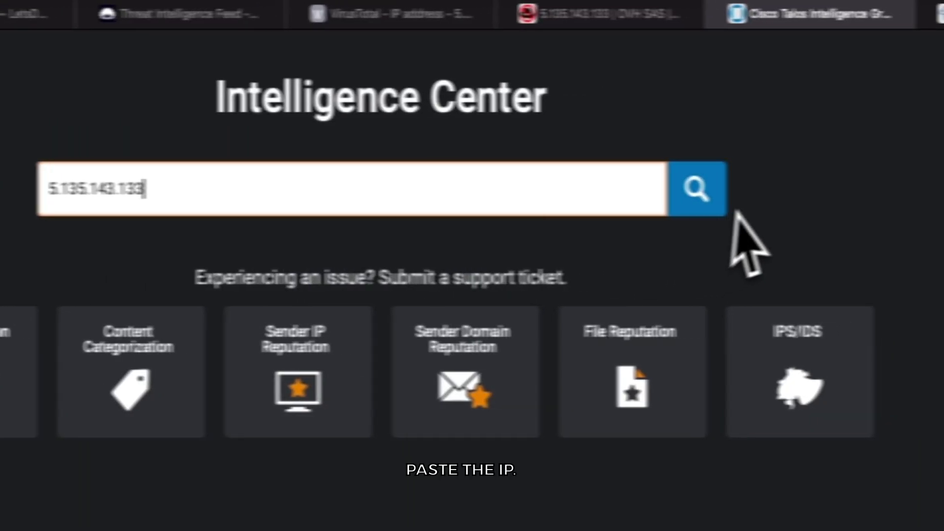
pyautogui.click(844, 188)
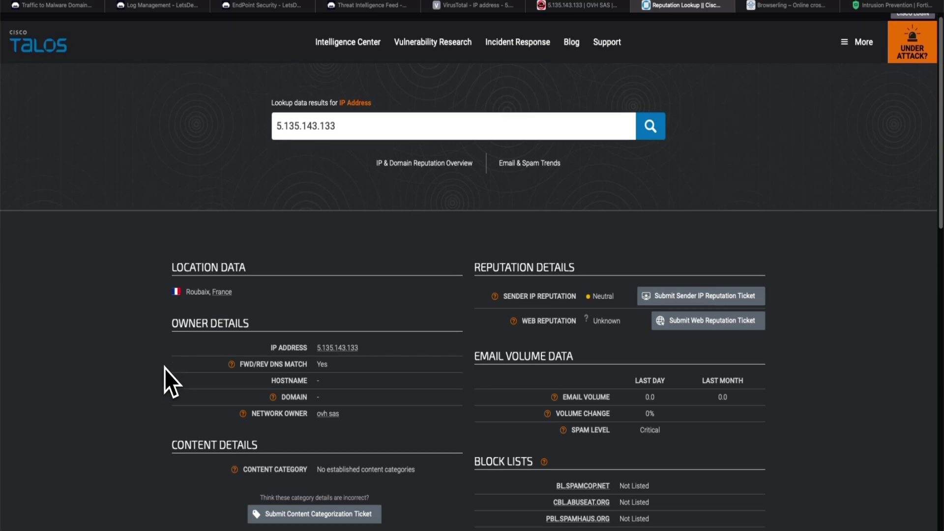
pyautogui.scroll(-3, 164, 368)
pyautogui.scroll(3, 287, 421)
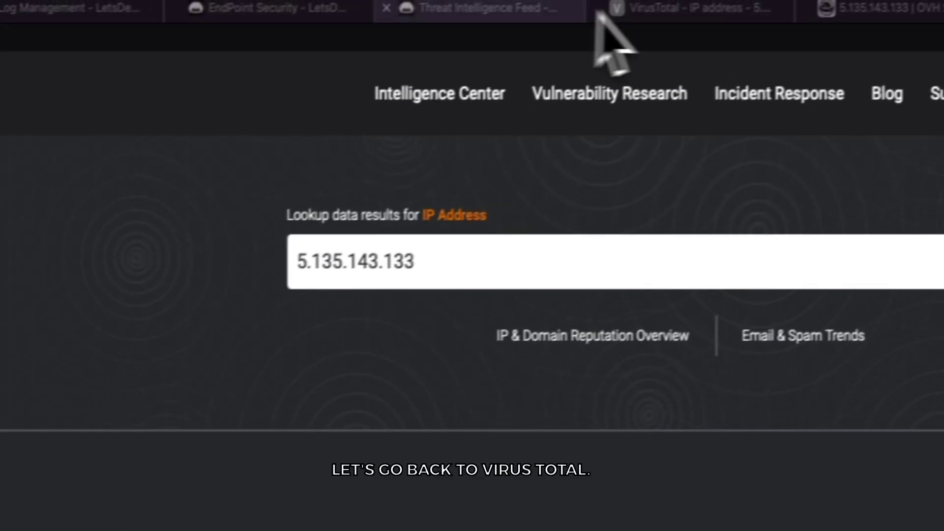
pyautogui.click(632, 15)
pyautogui.click(13, 67)
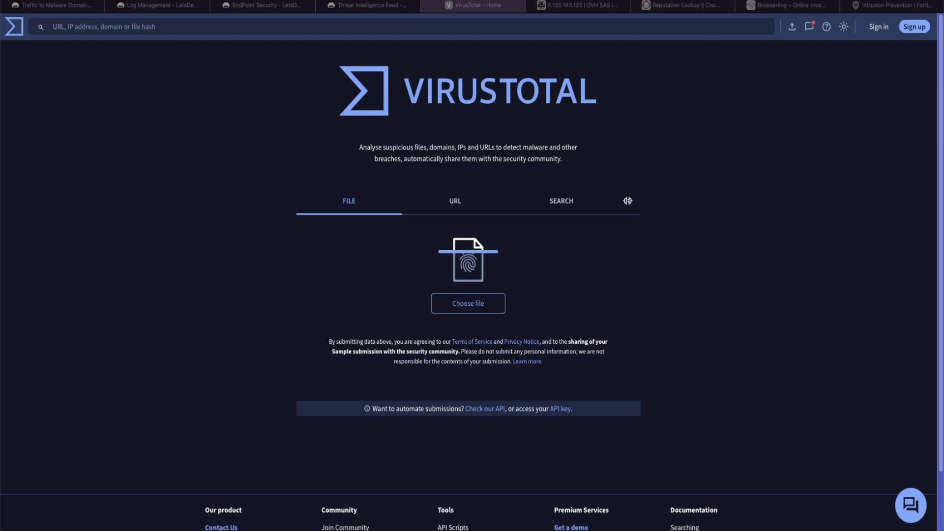
pyautogui.click(85, 33)
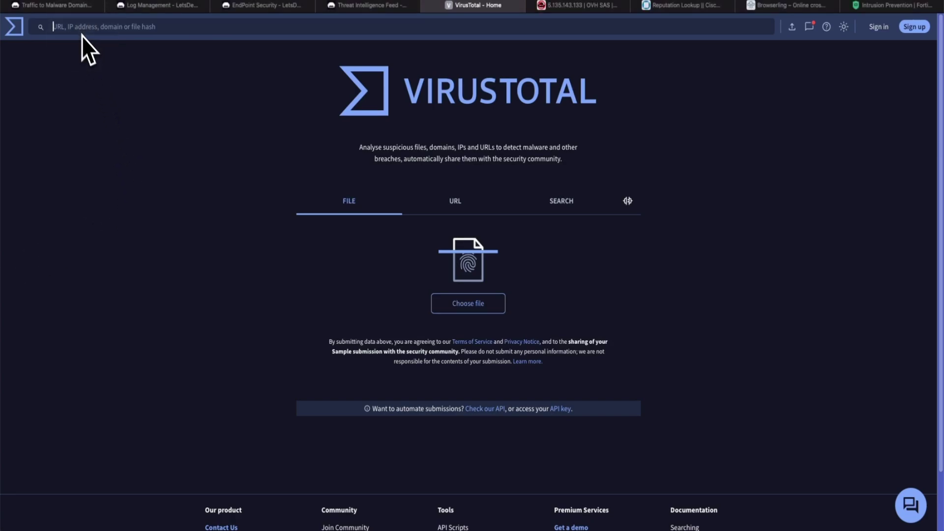
pyautogui.rightClick(84, 58)
pyautogui.click(104, 63)
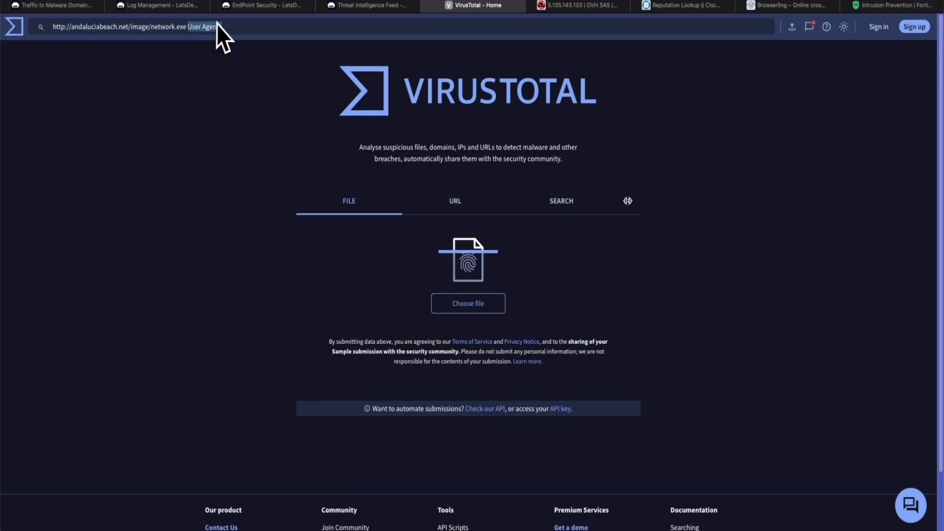
pyautogui.press('BackSpace')
pyautogui.press('BackSpace')
pyautogui.hotkey('ctrl', 'a')
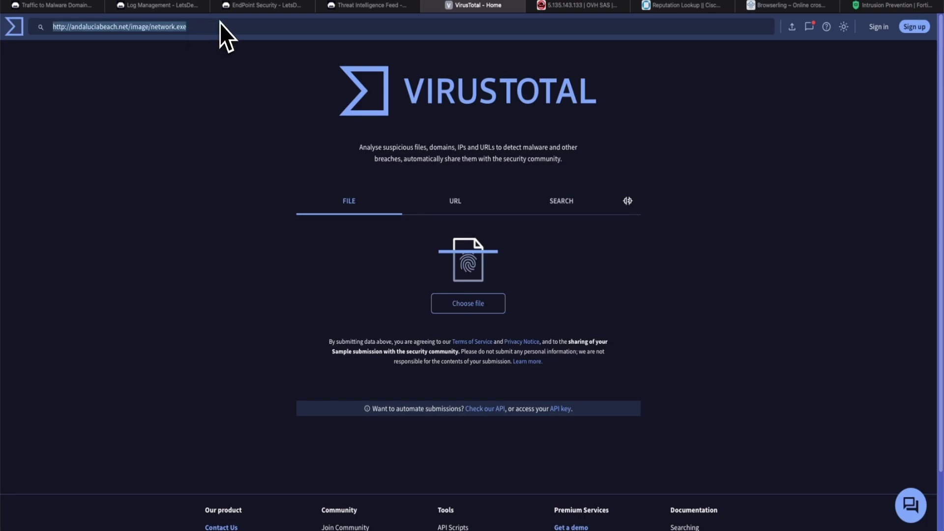
pyautogui.click(248, 31)
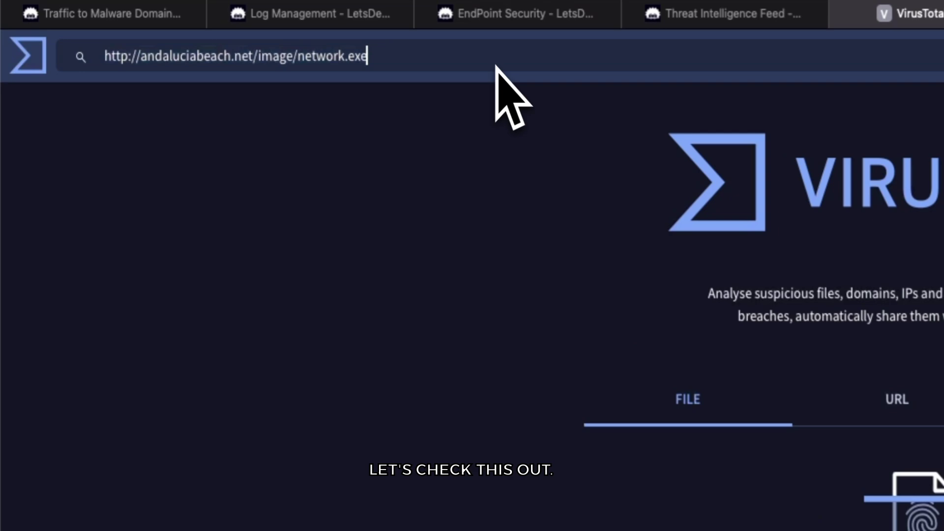
pyautogui.press('Return')
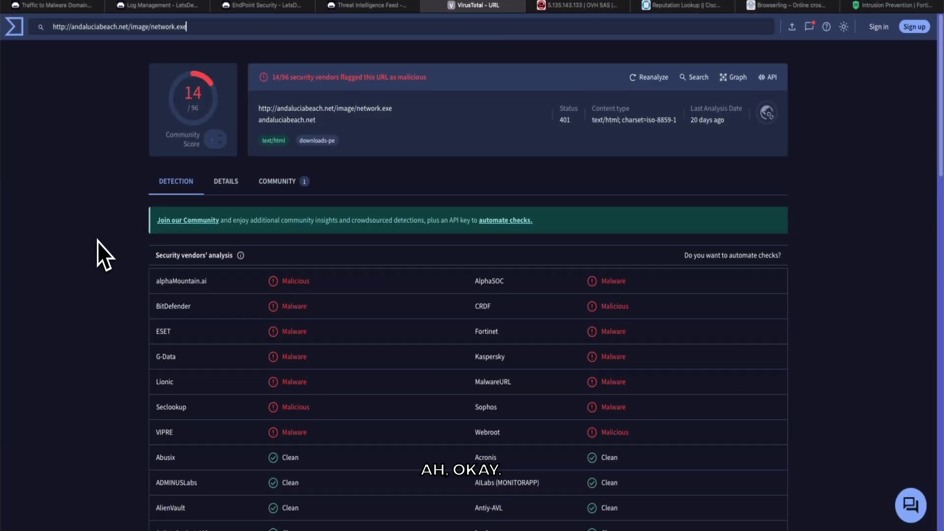
pyautogui.scroll(-1, 97, 240)
pyautogui.scroll(1, 98, 240)
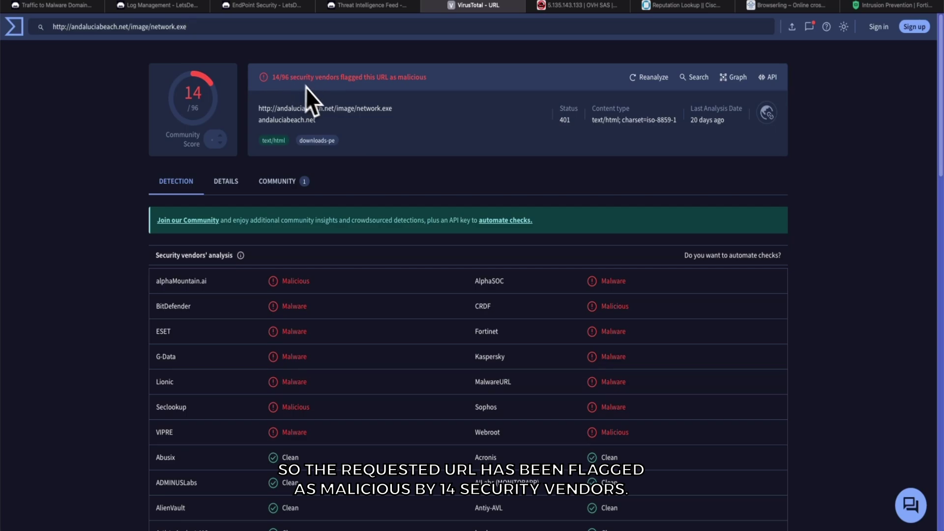
pyautogui.scroll(-1, 319, 216)
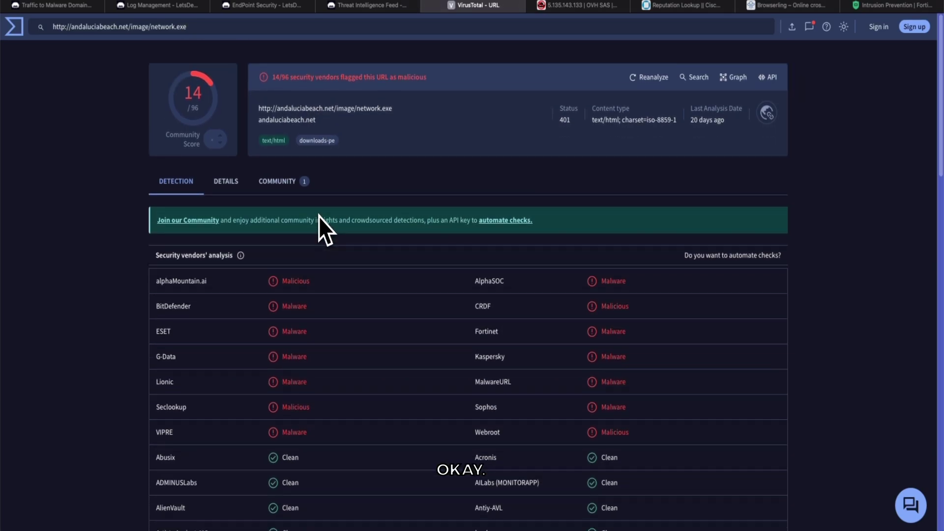
pyautogui.scroll(1, 318, 216)
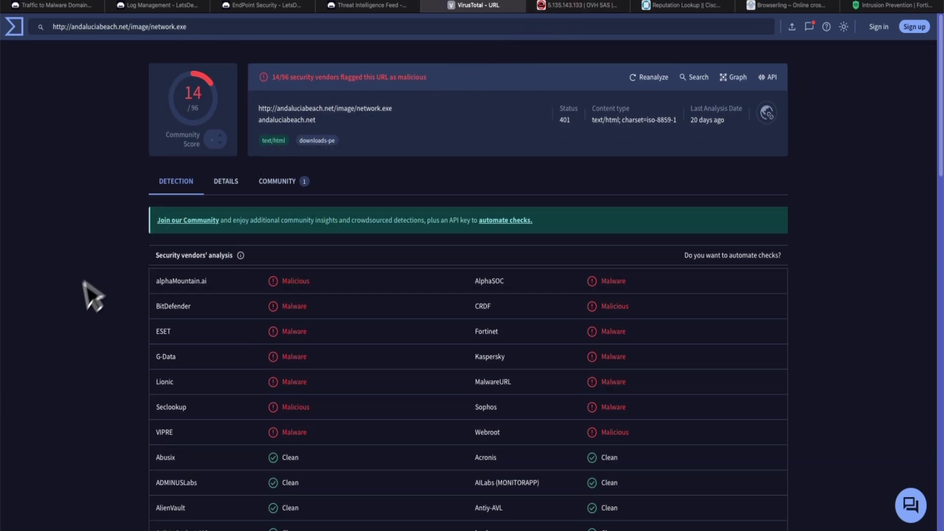
pyautogui.press('super+Tab')
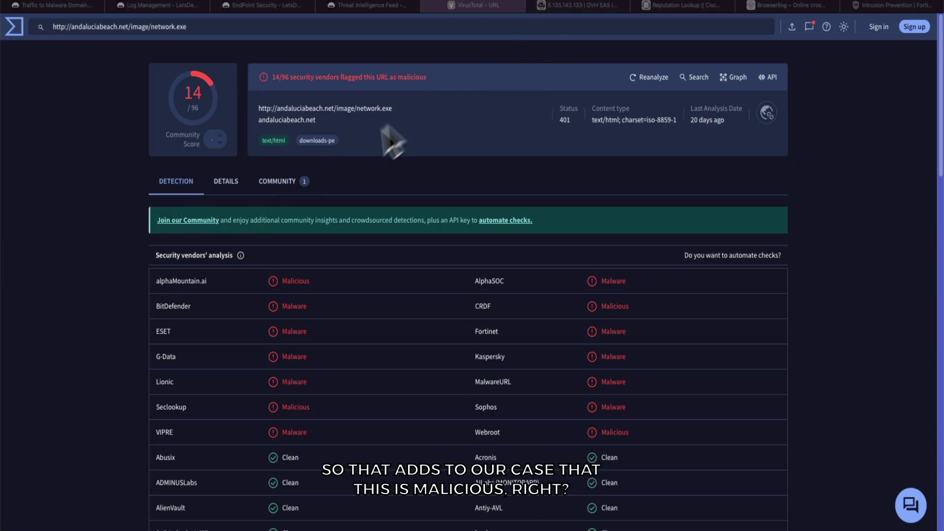
pyautogui.scroll(-1, 275, 172)
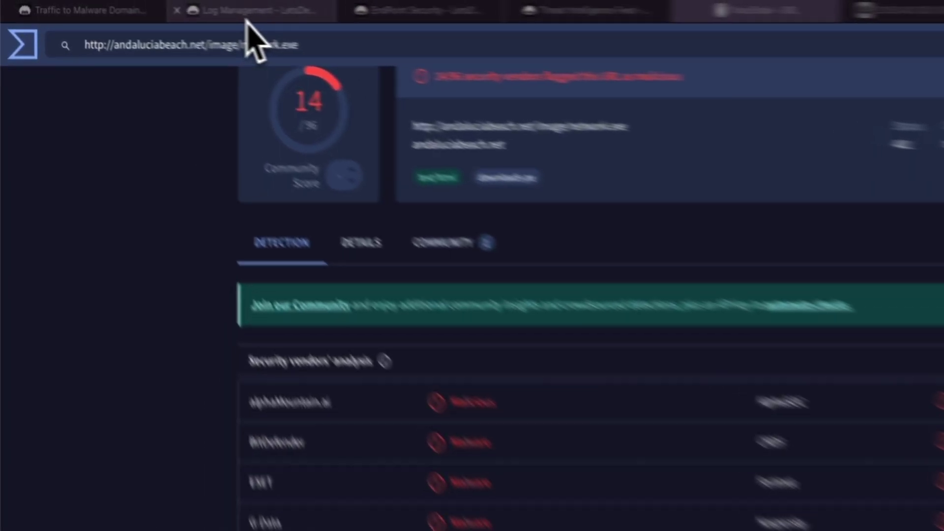
# - Return to the EventID 46 playbook, mark the URL as Malicious and Accessed, and continue past Containment to Add Artifacts
pyautogui.click(156, 11)
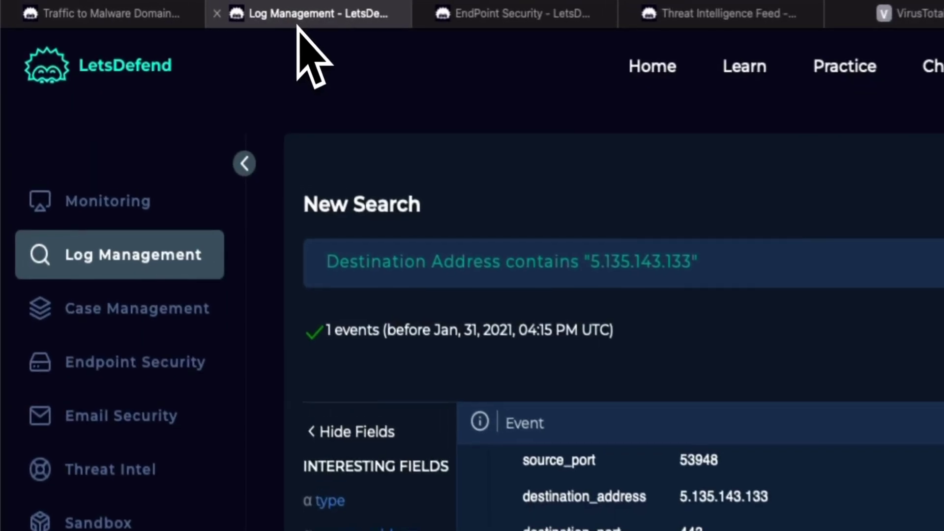
pyautogui.click(85, 5)
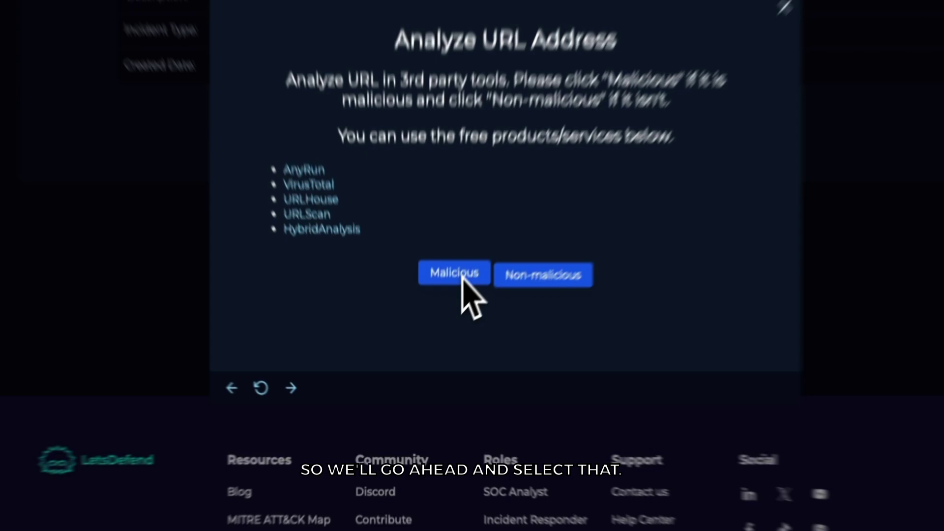
pyautogui.click(462, 278)
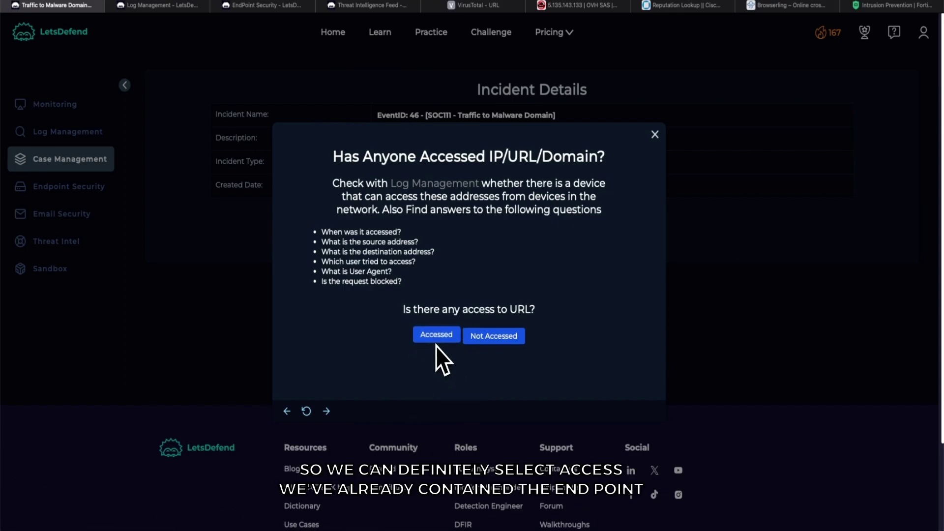
pyautogui.click(437, 310)
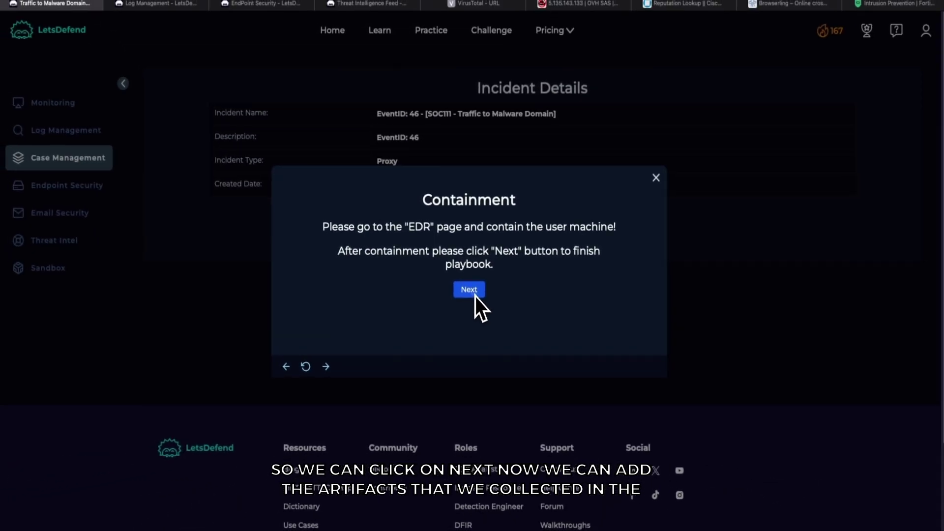
pyautogui.click(475, 295)
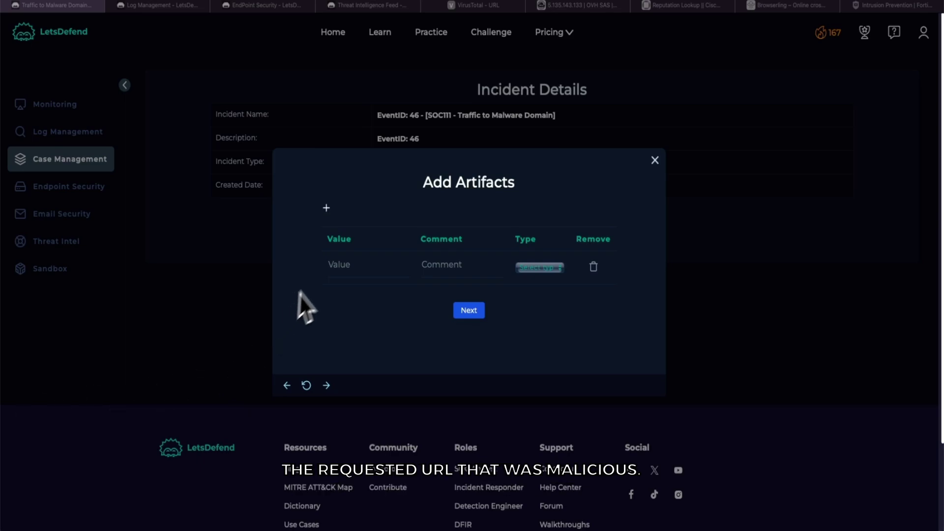
# - Record the requested URL as an artifact defanged with hxxp, with type URL Address and the comment "Requested URL"
pyautogui.click(341, 270)
pyautogui.hotkey('ctrl', 'v')
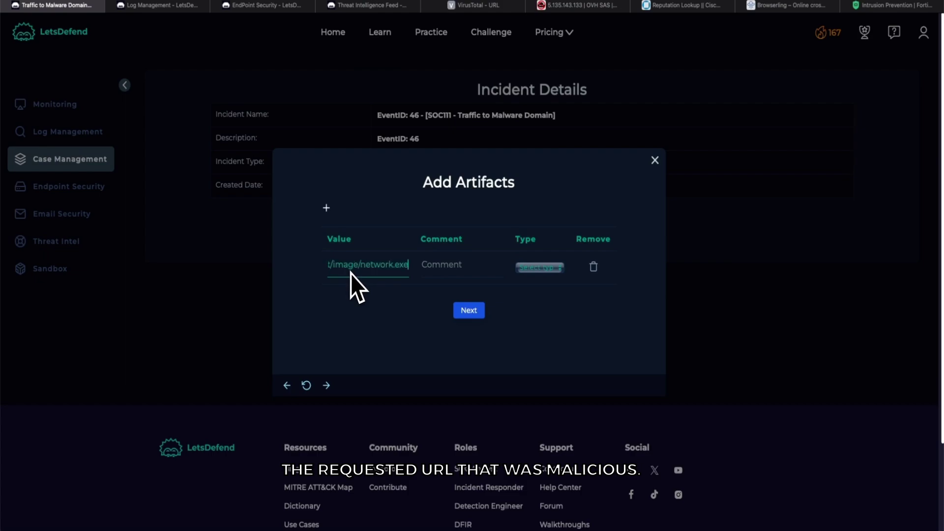
pyautogui.tripleClick(370, 270)
pyautogui.click(344, 269)
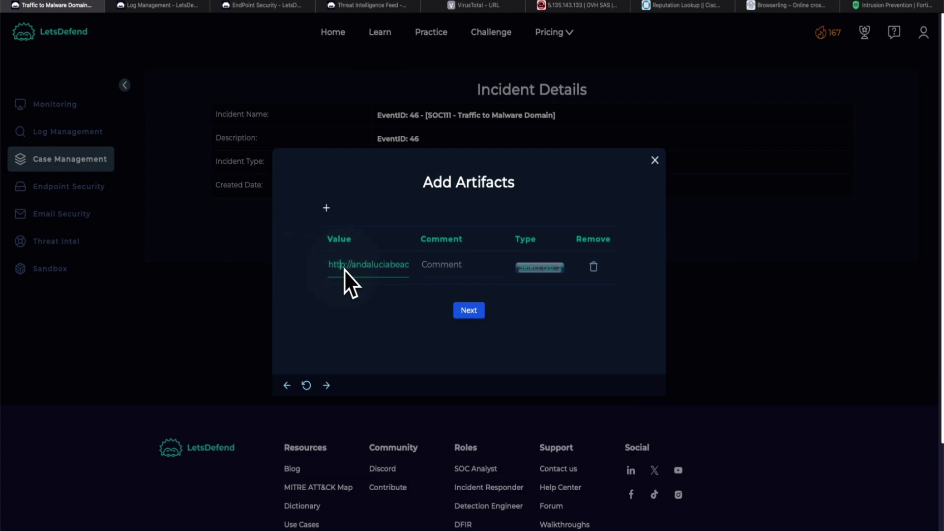
pyautogui.press('BackSpace')
pyautogui.press('BackSpace')
pyautogui.write('xx')
pyautogui.click(532, 264)
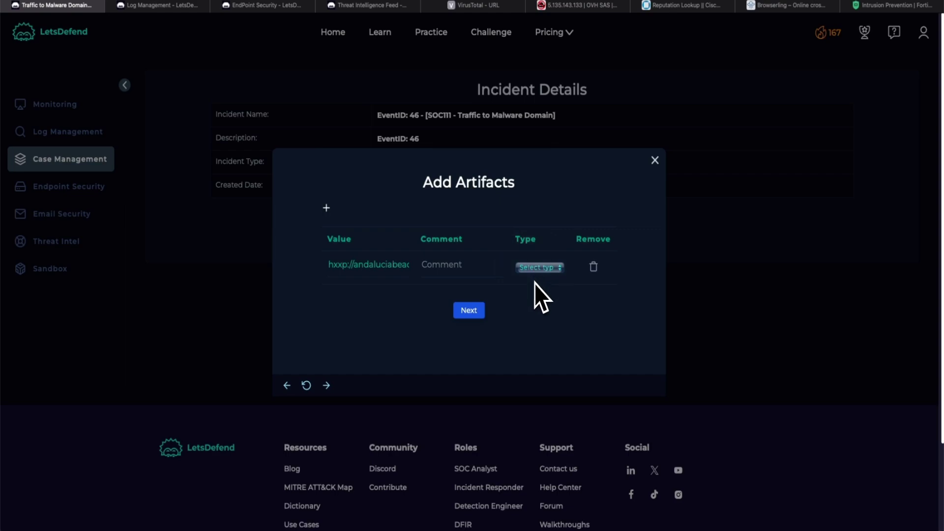
pyautogui.click(535, 283)
pyautogui.click(447, 267)
pyautogui.write('Requested')
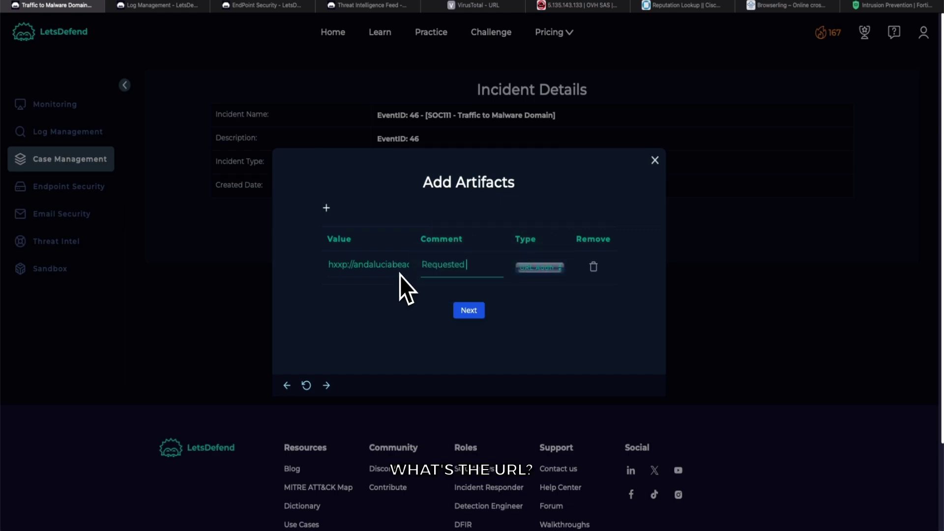
pyautogui.write(' URL')
# - Add a second artifact with the value 5.135.143.133 and the comment "Domain"
pyautogui.click(326, 208)
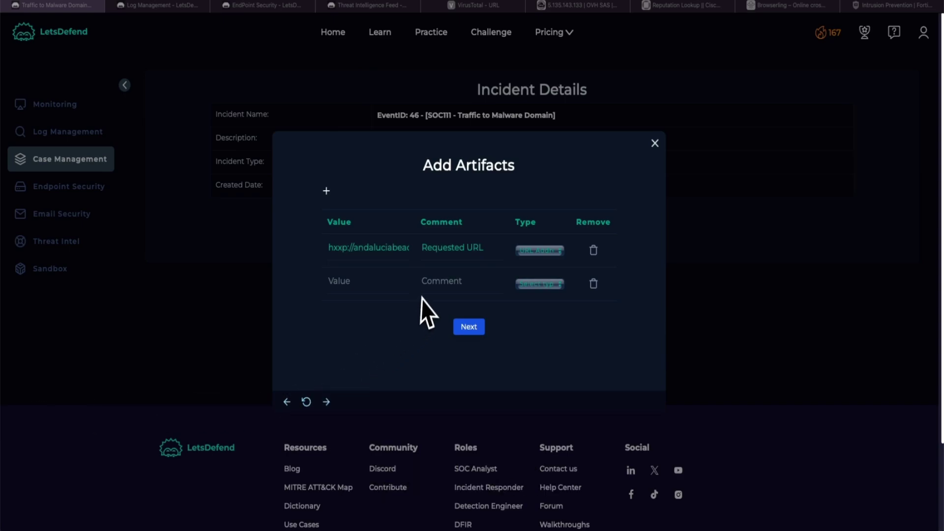
pyautogui.click(362, 282)
pyautogui.write('5.135.143.133')
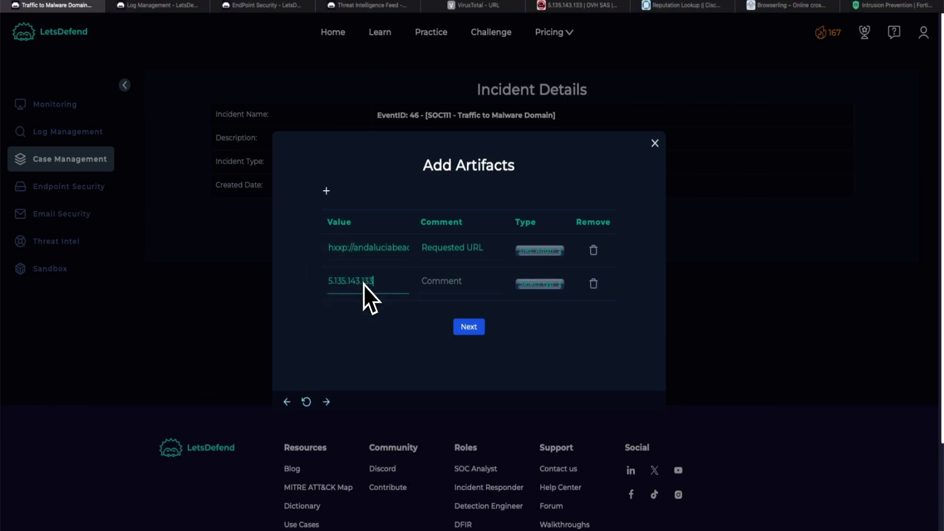
pyautogui.click(455, 285)
pyautogui.write('Domain')
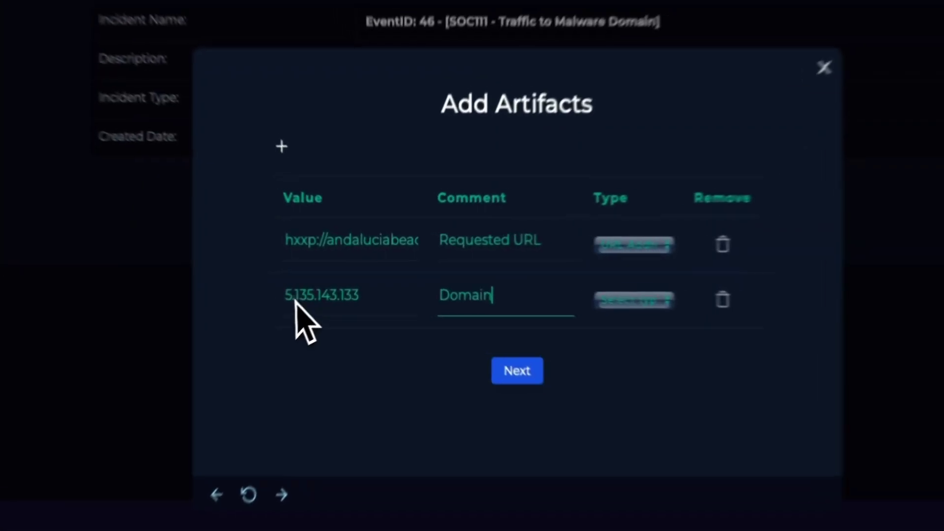
# - Defang the second artifact's value as 5.135.143{.}133 with type IP Address, and add another empty artifact row
pyautogui.click(295, 299)
pyautogui.press('Right')
pyautogui.press('Right')
pyautogui.press('Right')
pyautogui.press('Right')
pyautogui.press('Right')
pyautogui.press('Right')
pyautogui.press('Right')
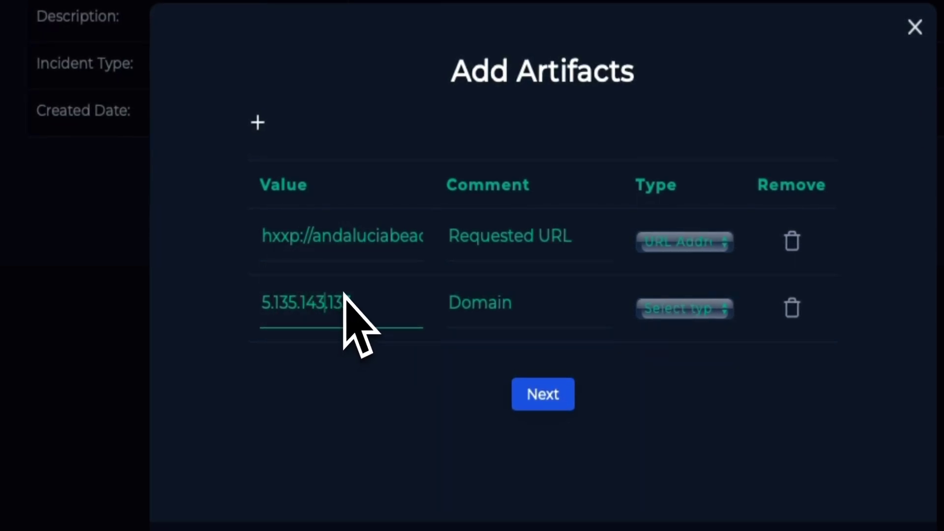
pyautogui.write('[')
pyautogui.press('Right')
pyautogui.write(']')
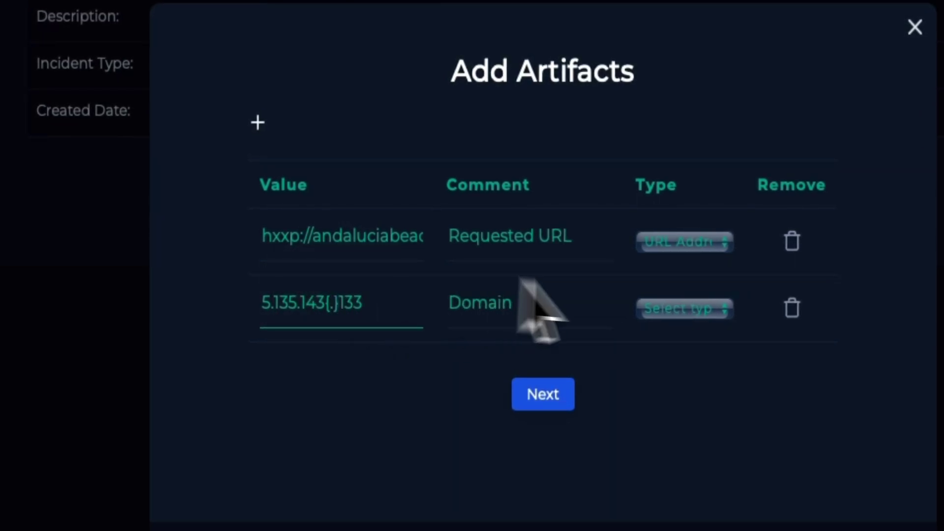
pyautogui.click(702, 310)
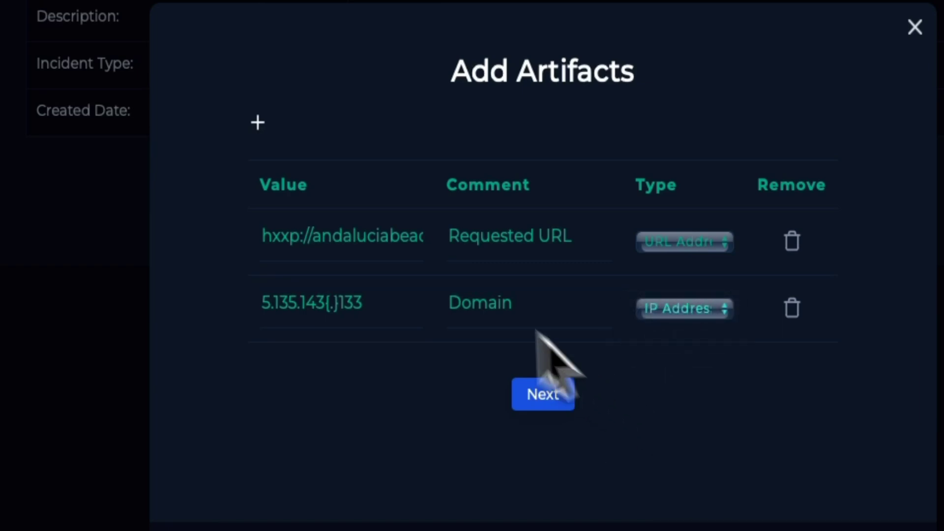
pyautogui.click(692, 432)
pyautogui.click(258, 122)
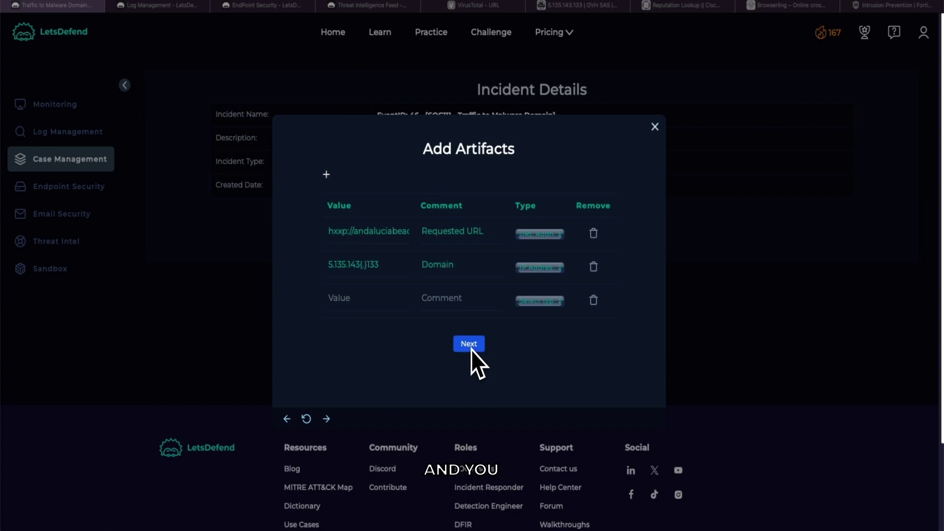
# - Revisit the AbuseIPDB report for 5.135.143.133 and the matching event in LetsDefend Log Management
pyautogui.click(570, 6)
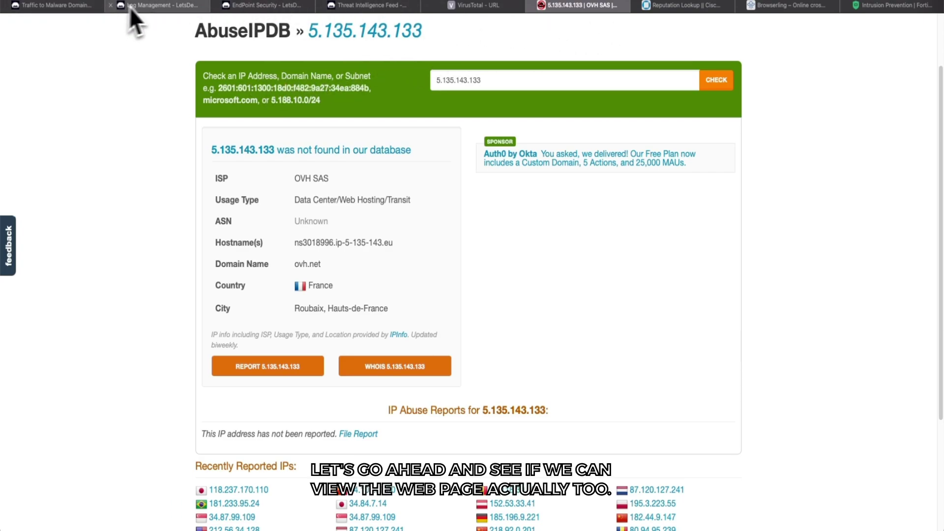
pyautogui.click(91, 6)
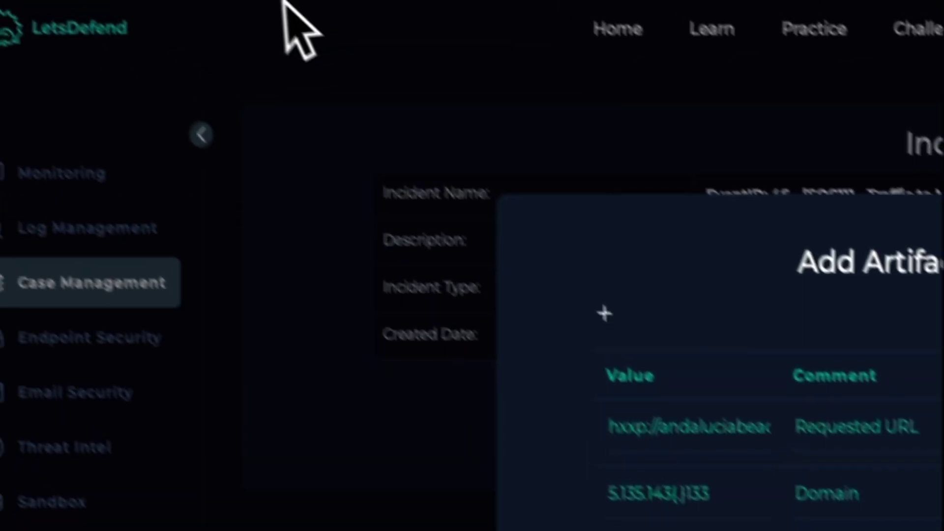
pyautogui.click(302, 11)
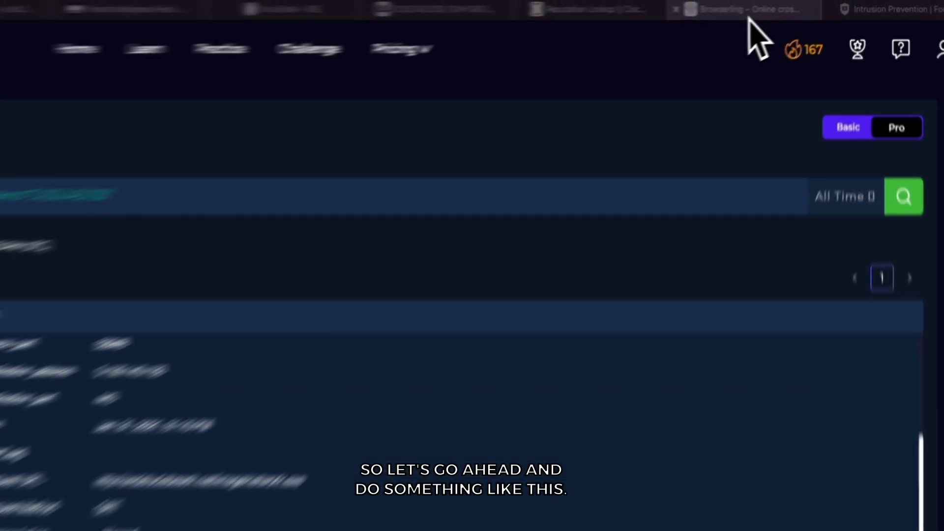
# - Open andaluciabeach.net in a Browserling session on Windows 10 with Chrome 127 to view the web page
pyautogui.click(748, 14)
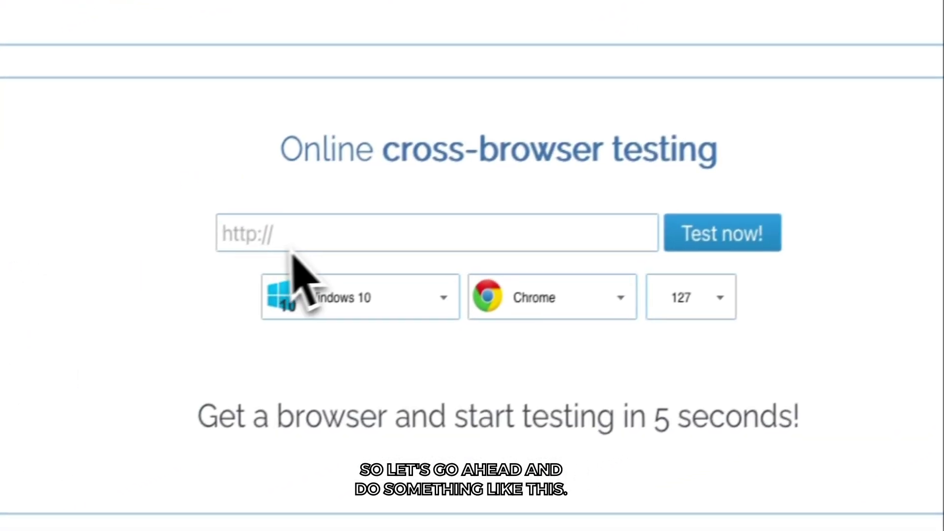
pyautogui.click(326, 237)
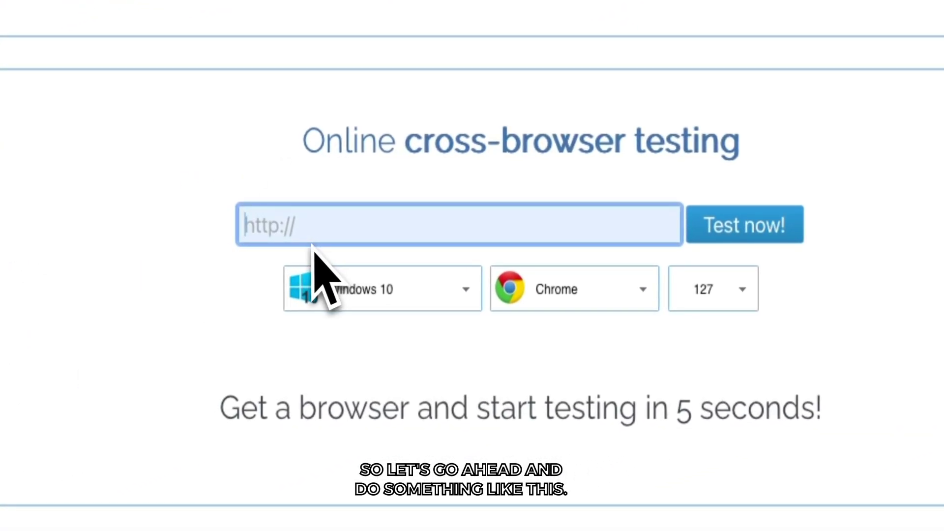
pyautogui.click(281, 219)
pyautogui.write('andaluciabeach.net')
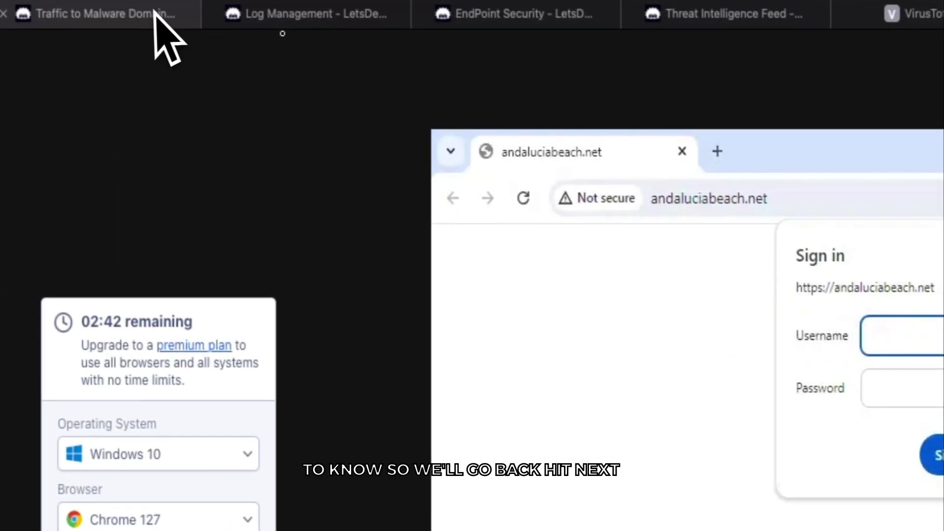
# - Return to the EventID 46 playbook in LetsDefend and advance from Add Artifacts to Analyst Note
pyautogui.click(83, 8)
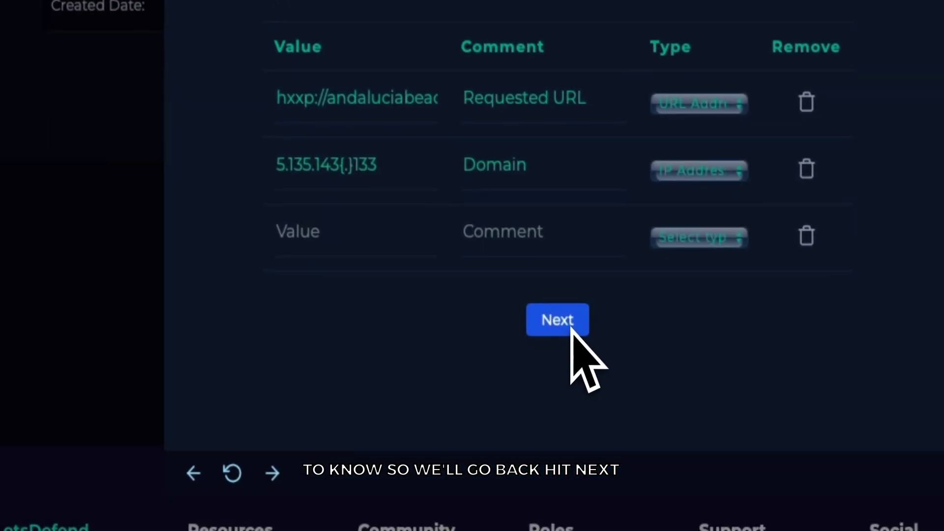
pyautogui.click(556, 319)
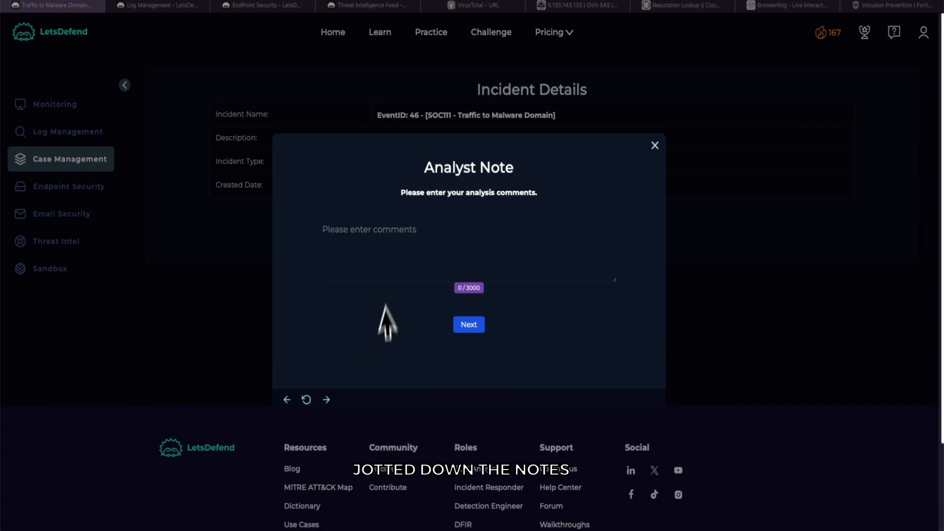
# - Paste the analyst note describing the Jan 31, 2021 04:15 PM Equation Editor (EQNEDT32.EXE) exploitation via Excel.exe, and enlarge the comment box to show it fully
pyautogui.click(332, 232)
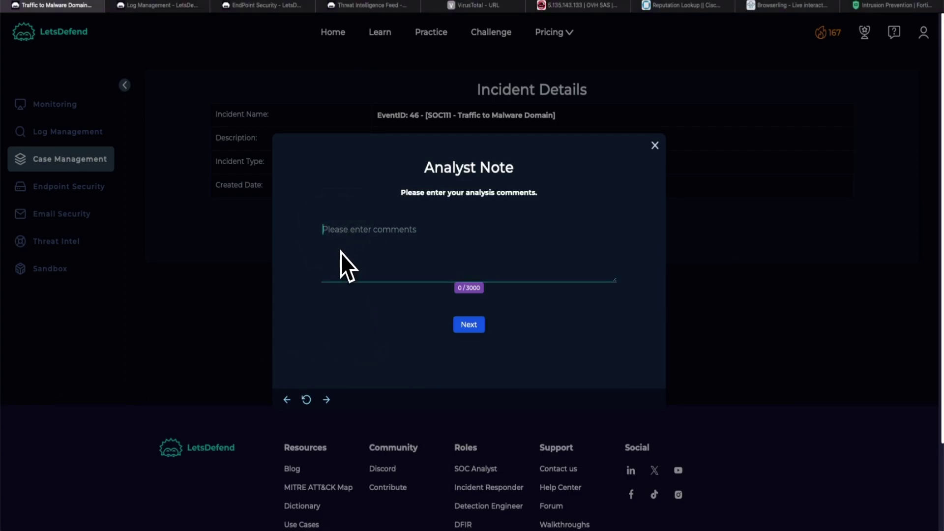
pyautogui.hotkey('ctrl', 'v')
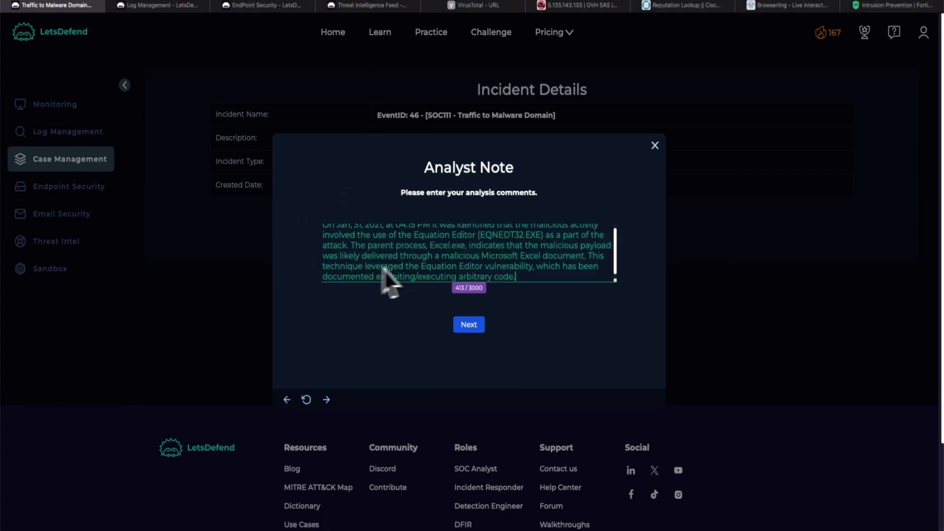
pyautogui.moveTo(615, 283); pyautogui.dragTo(616, 311)
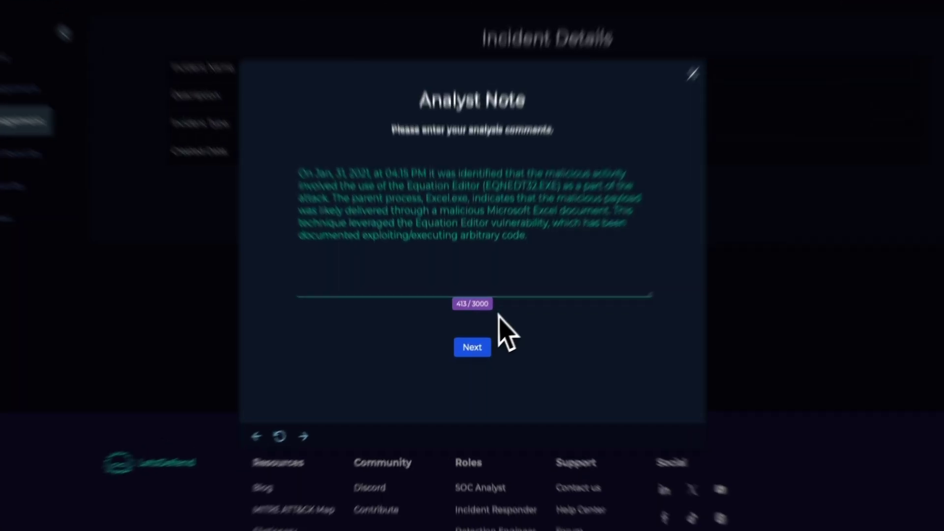
# - Submit the analyst note, confirm finishing the playbook, and continue to the monitoring page
pyautogui.click(472, 347)
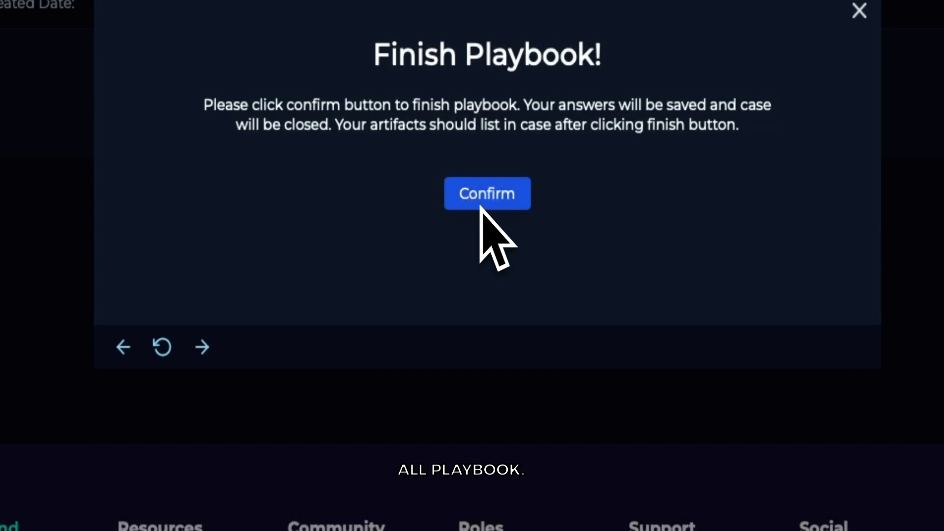
pyautogui.click(480, 202)
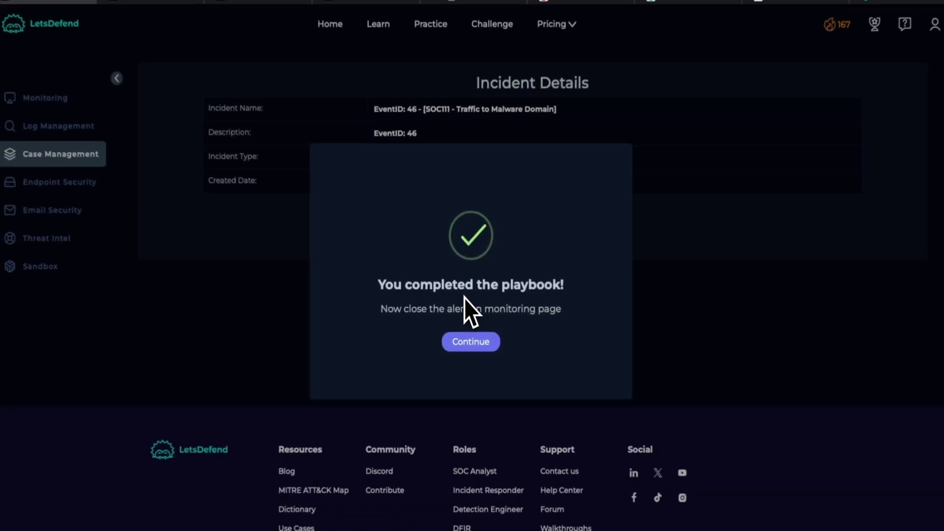
pyautogui.click(463, 348)
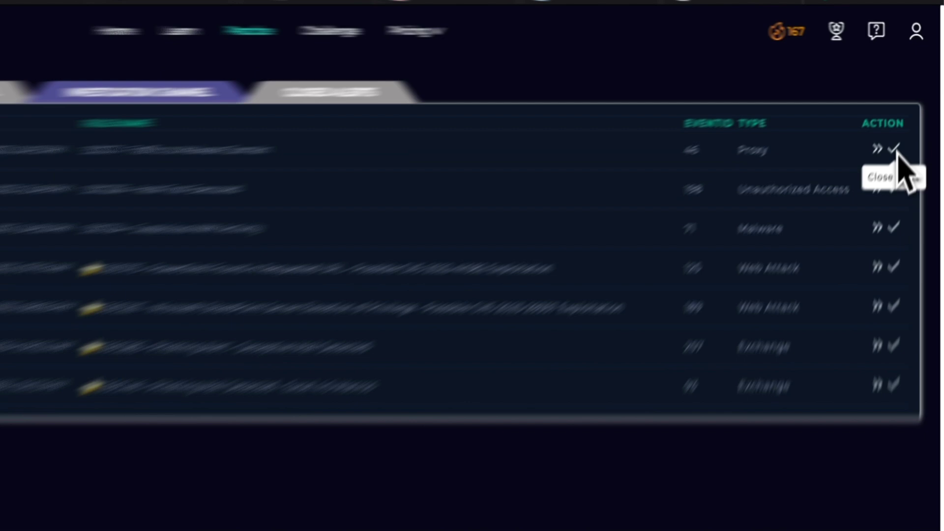
# - Close the EventID 46 alert as True Positive with the copied analyst note pasted as its note, and dismiss the streak message
pyautogui.click(908, 121)
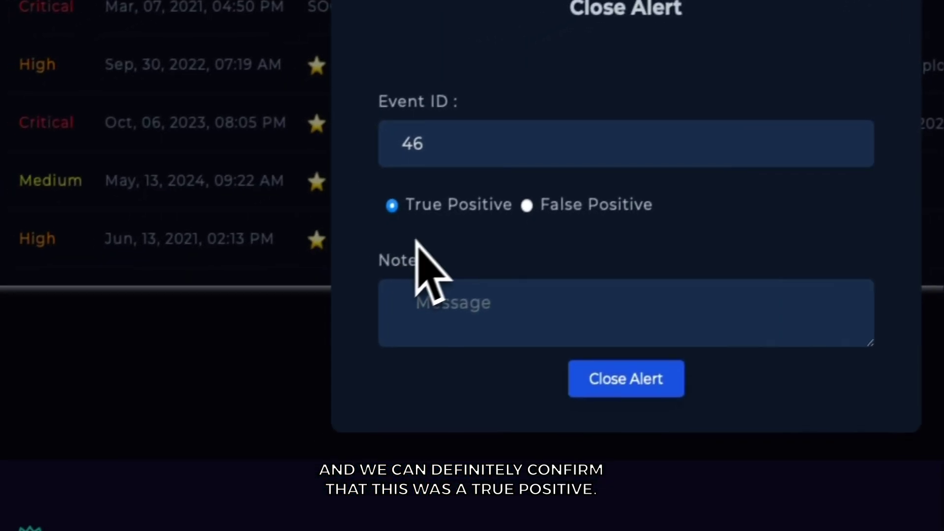
pyautogui.click(497, 309)
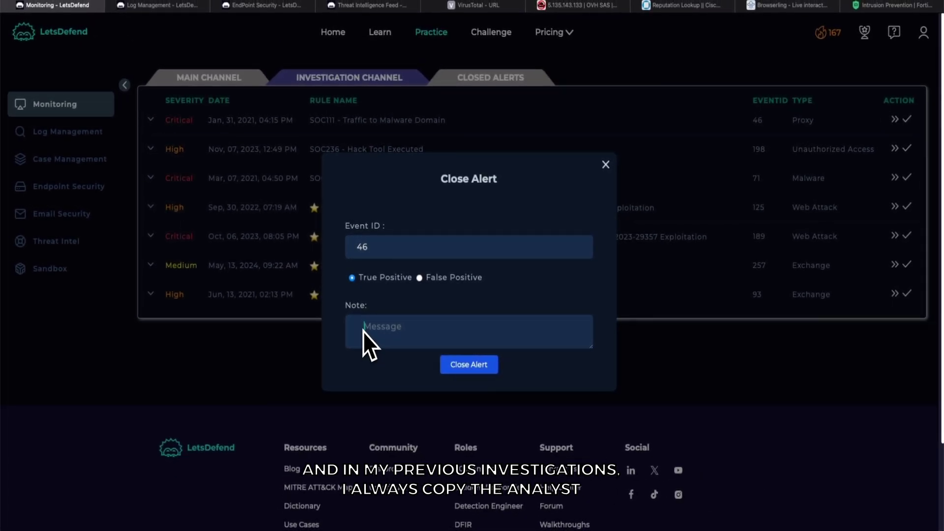
pyautogui.rightClick(371, 329)
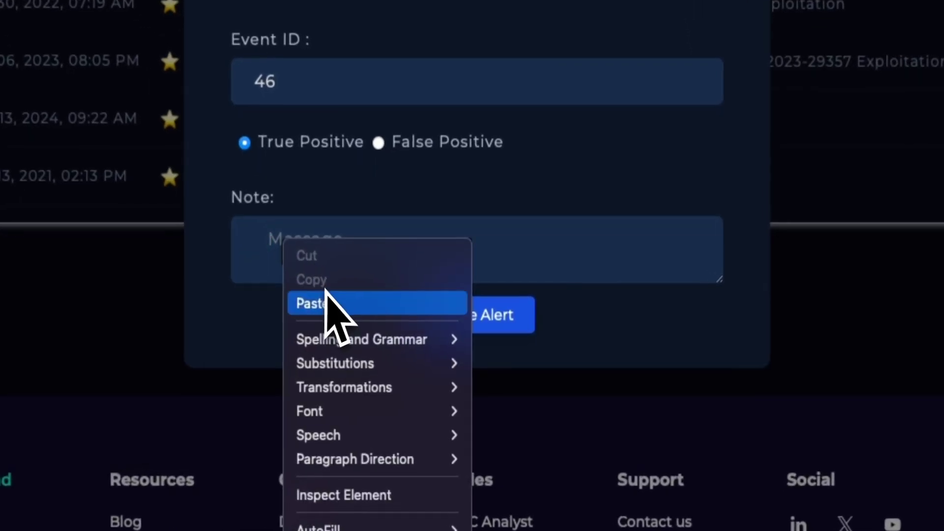
pyautogui.click(322, 311)
pyautogui.scroll(6, 613, 250)
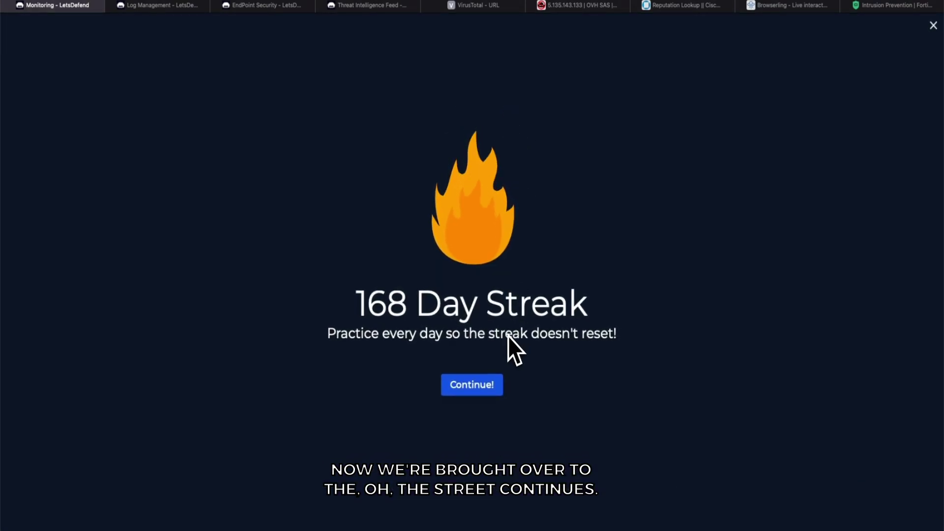
pyautogui.click(484, 392)
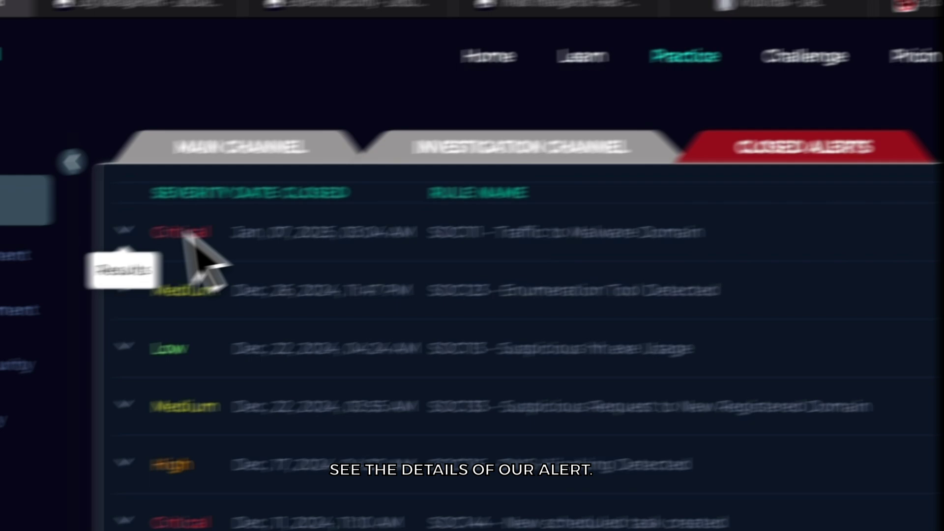
# - Review the results of the closed SOC111 - Traffic to Malware Domain alert, including its answers and analyst note, and collapse the details
pyautogui.click(124, 230)
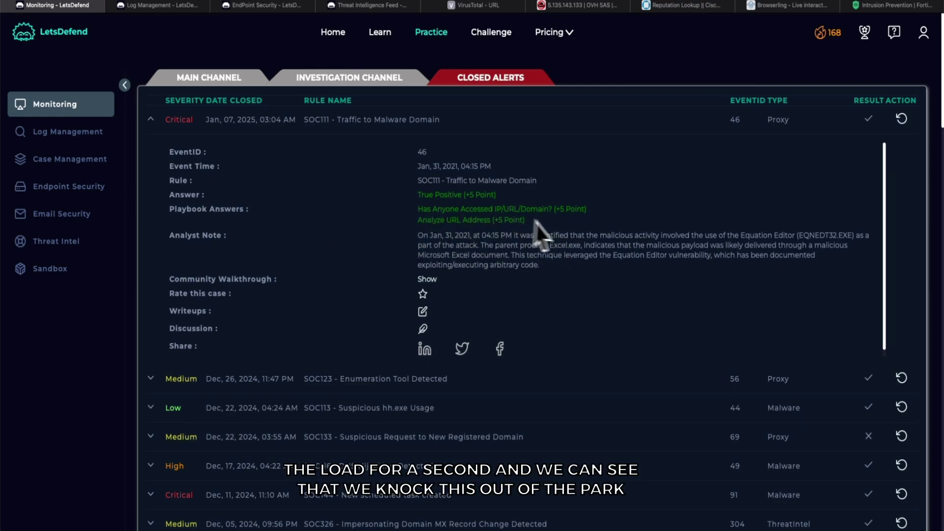
pyautogui.scroll(-1, 511, 269)
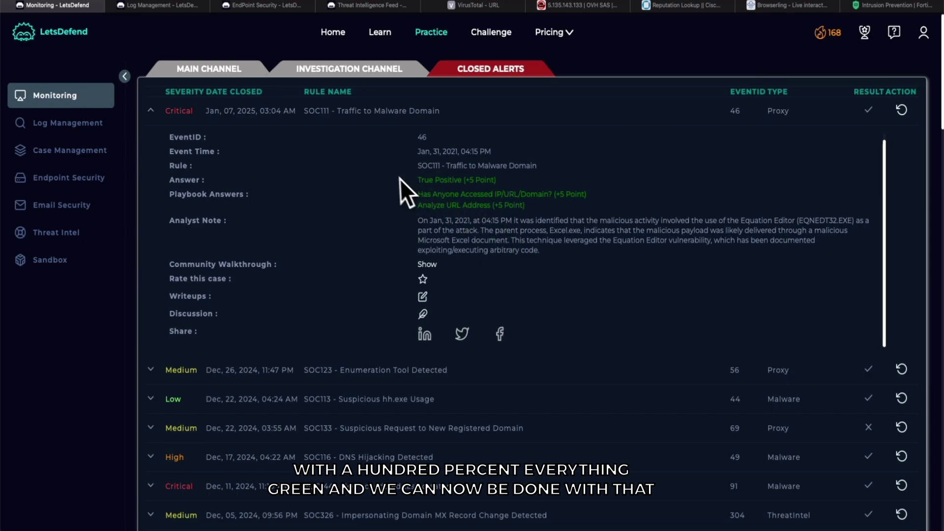
pyautogui.scroll(1, 547, 229)
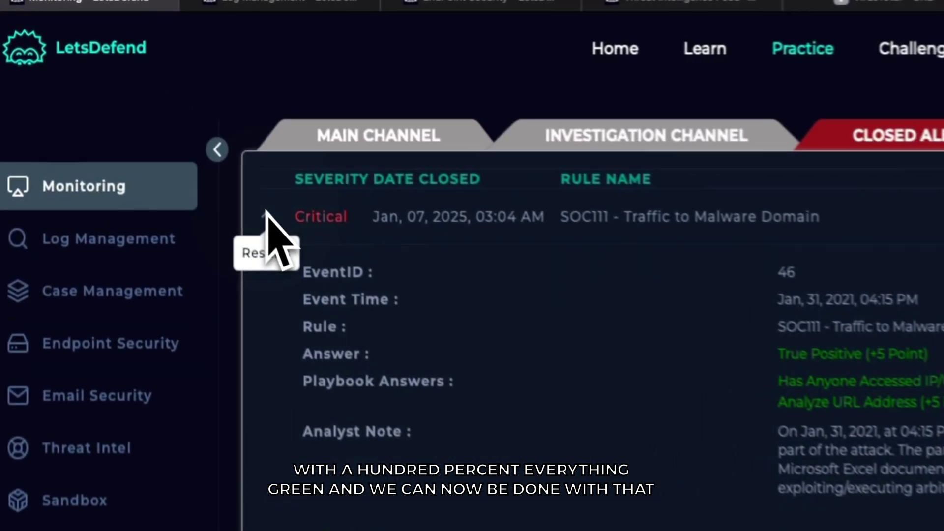
pyautogui.click(149, 118)
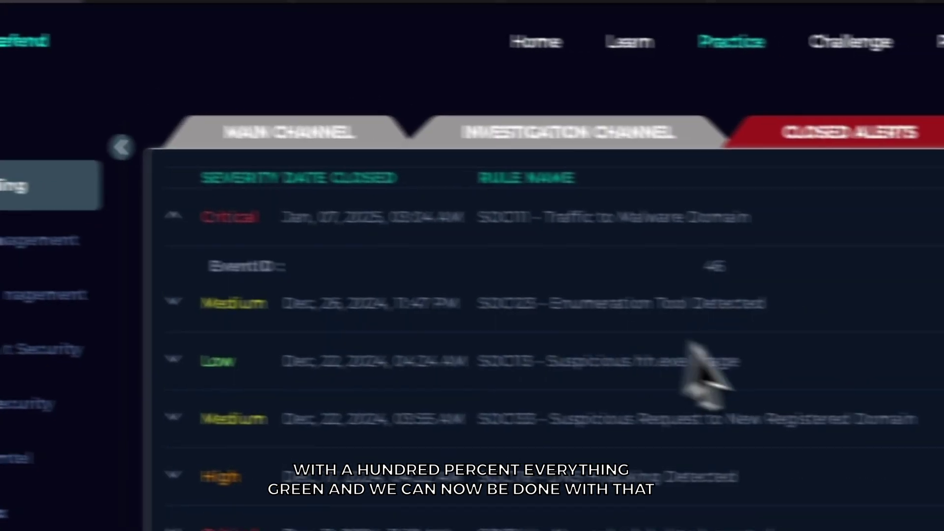